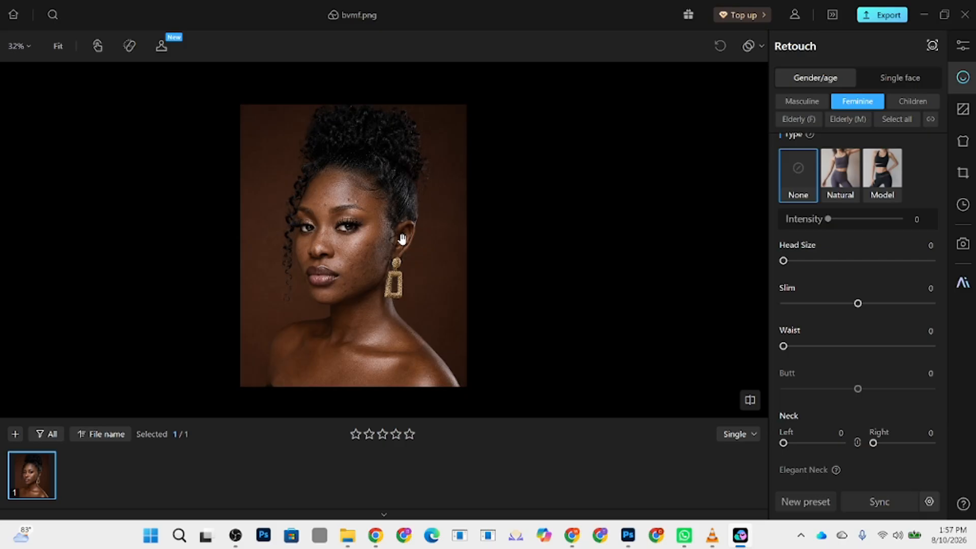
# - Apply the classic P13 filter to the portrait in the global color adjustments
pyautogui.click(962, 45)
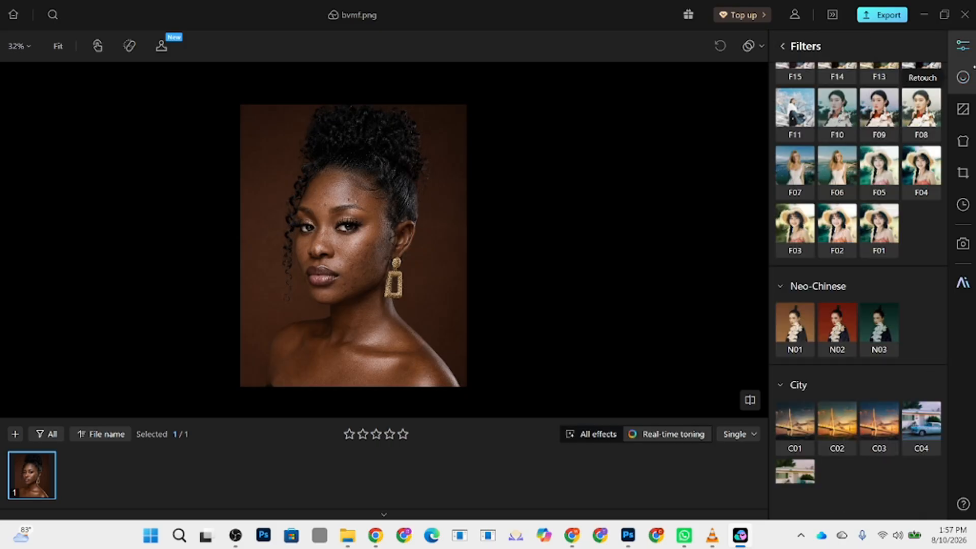
pyautogui.scroll(15, 879, 168)
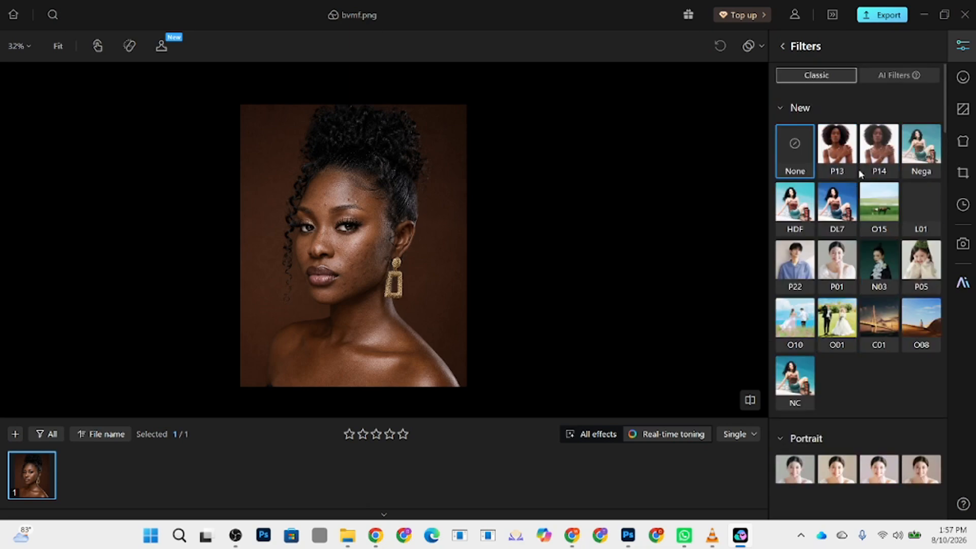
pyautogui.click(782, 45)
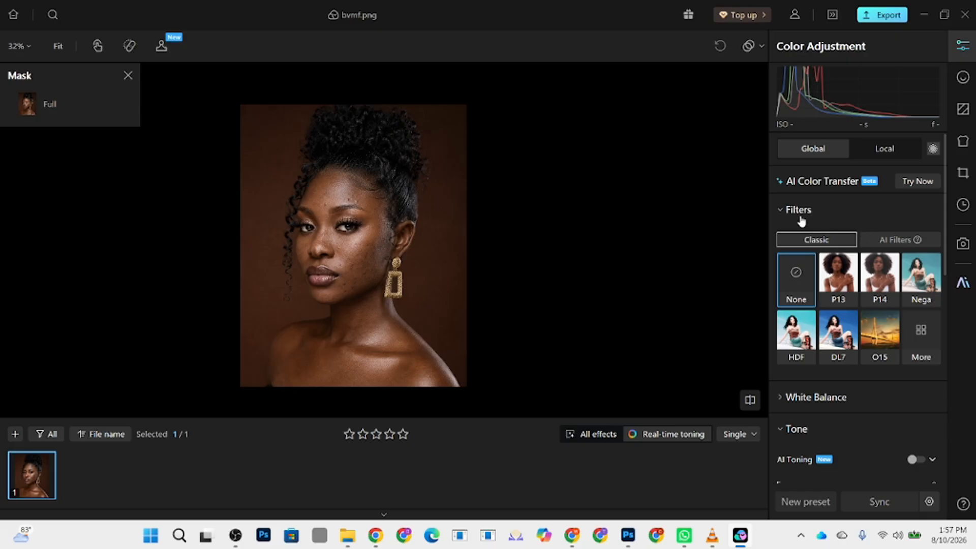
pyautogui.click(908, 240)
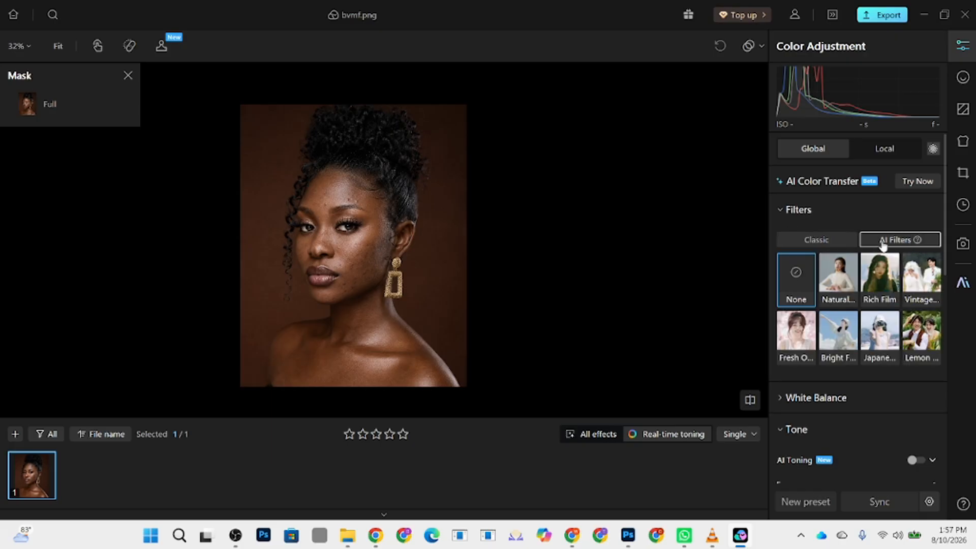
pyautogui.click(836, 241)
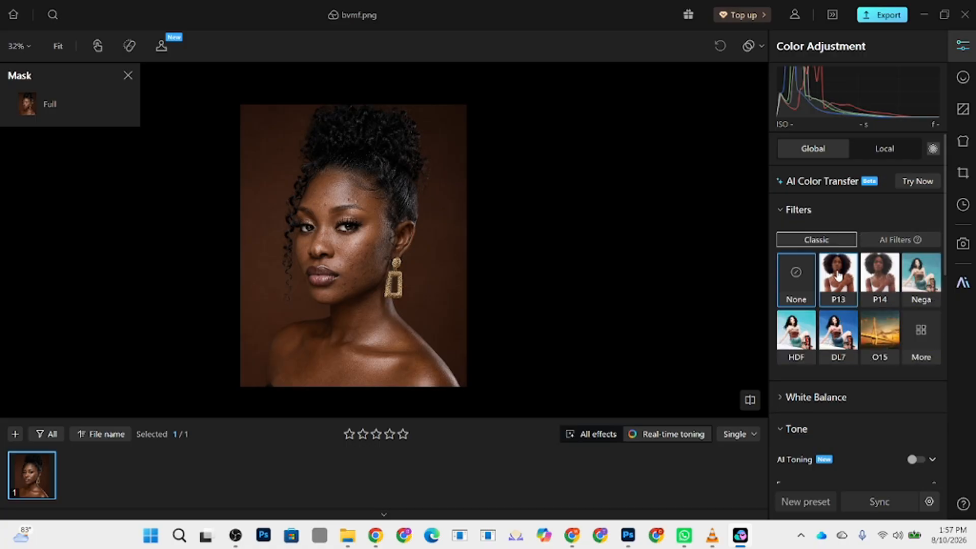
pyautogui.click(838, 275)
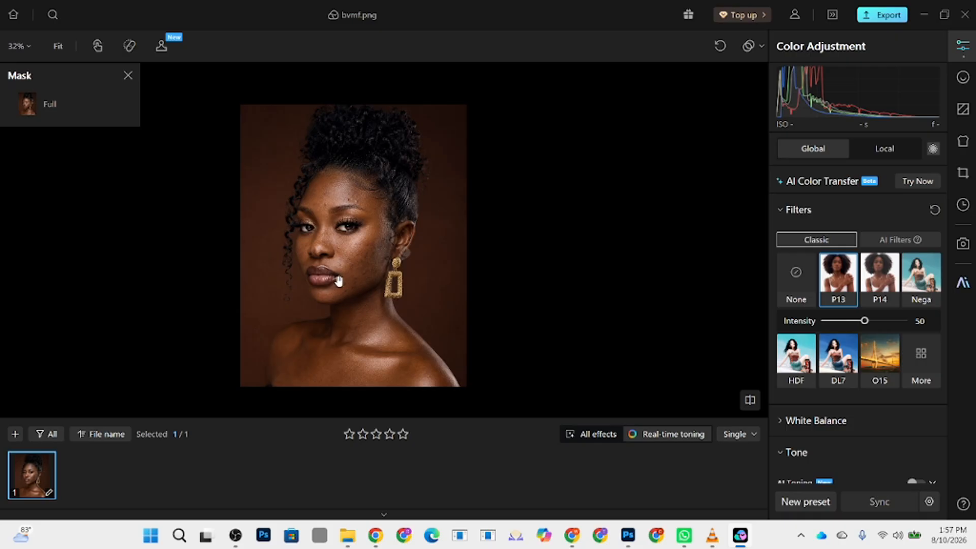
pyautogui.scroll(4, 338, 272)
pyautogui.scroll(-4, 303, 199)
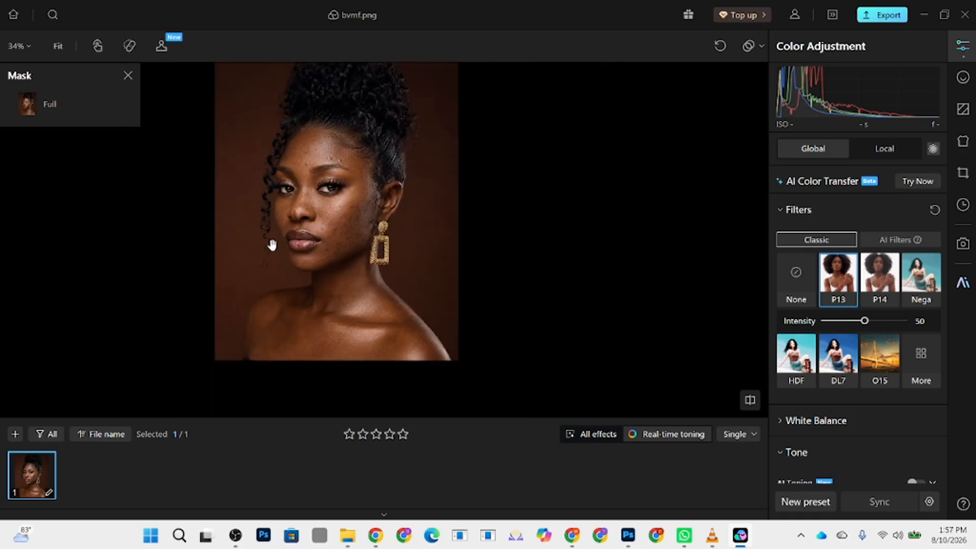
pyautogui.scroll(2, 325, 264)
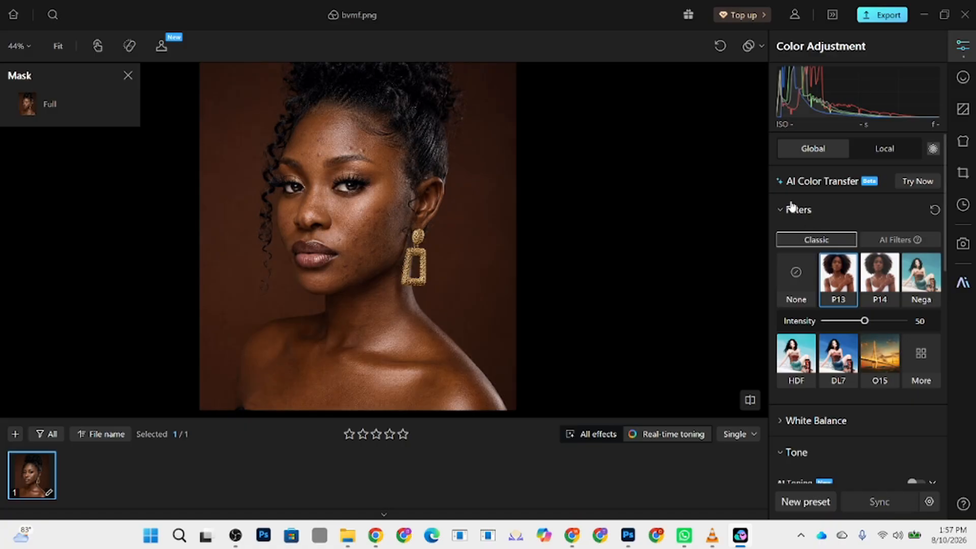
# - Set the portrait's tone Contrast to 6 and Highlights to 4
pyautogui.click(784, 210)
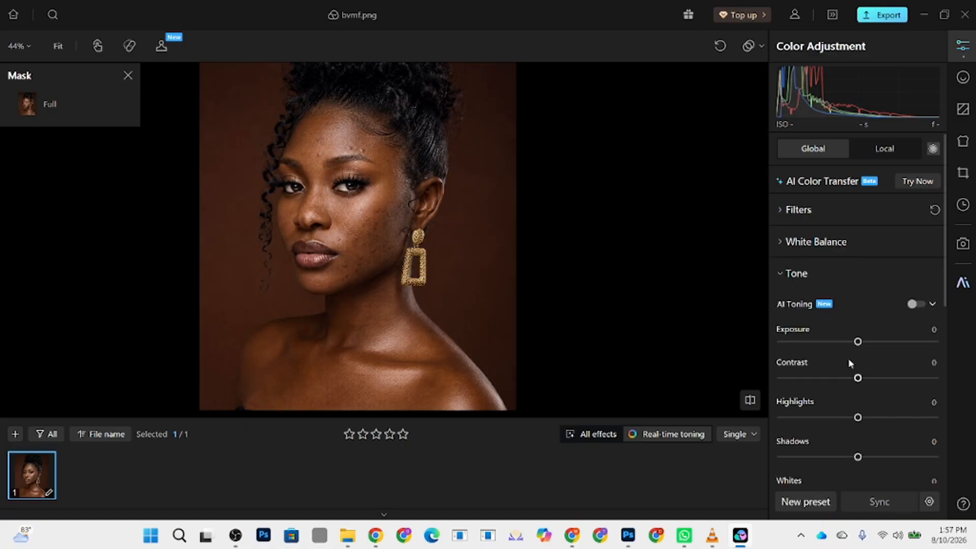
pyautogui.scroll(-4, 850, 362)
pyautogui.scroll(2, 859, 325)
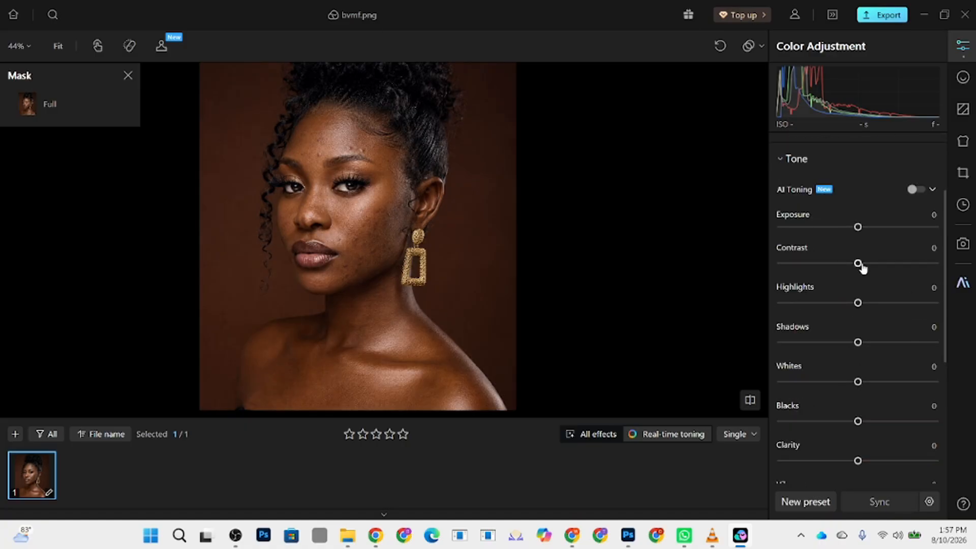
pyautogui.moveTo(861, 268); pyautogui.dragTo(862, 265)
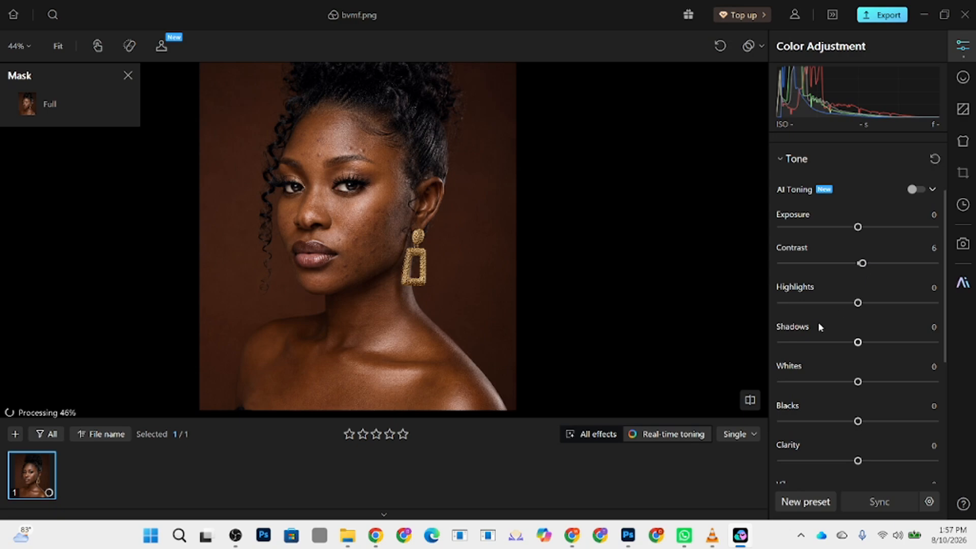
pyautogui.moveTo(857, 303); pyautogui.dragTo(863, 308)
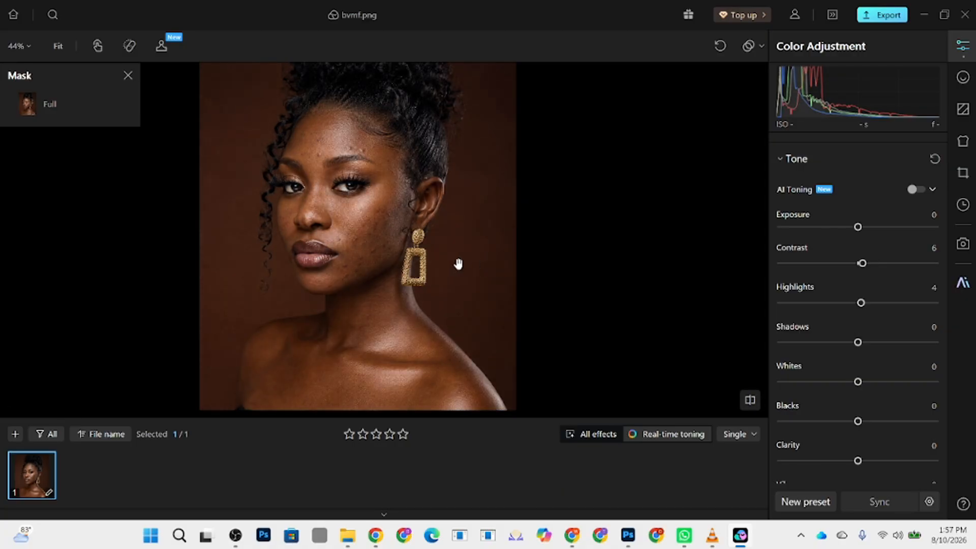
pyautogui.scroll(2, 379, 160)
pyautogui.scroll(-3, 415, 209)
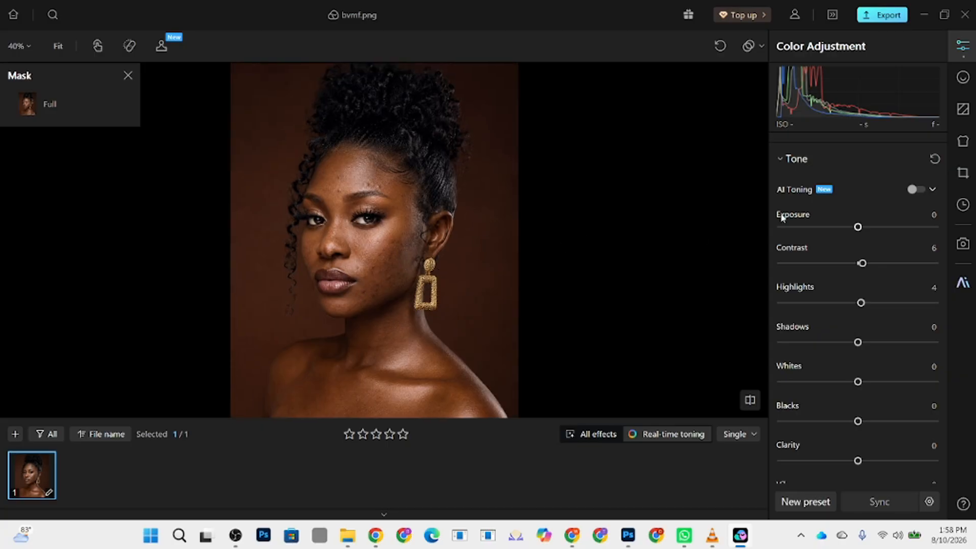
# - Set blemish removal for Acne (Face), Acne (Body) and Body Blemishes to 100, and turn on Moles (Face) for the feminine retouch
pyautogui.click(961, 79)
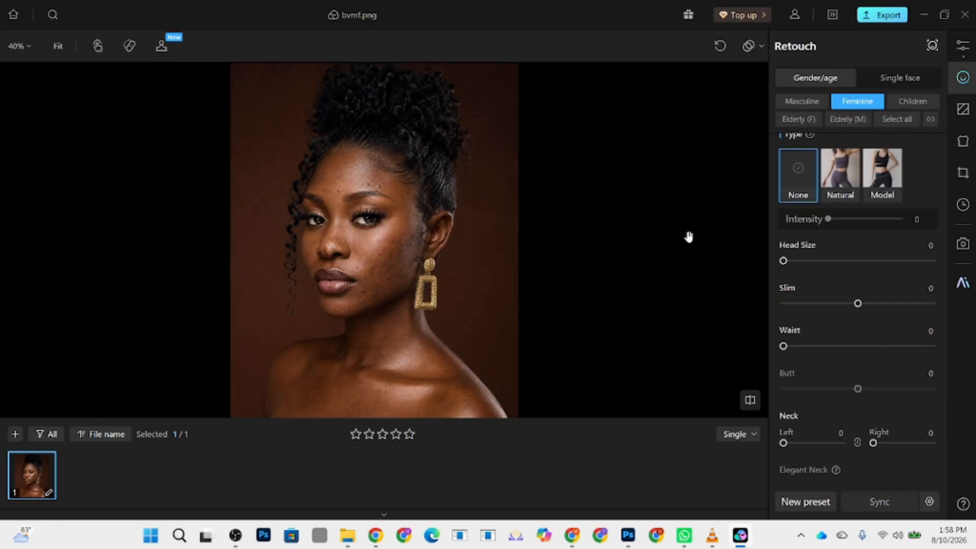
pyautogui.scroll(20, 862, 283)
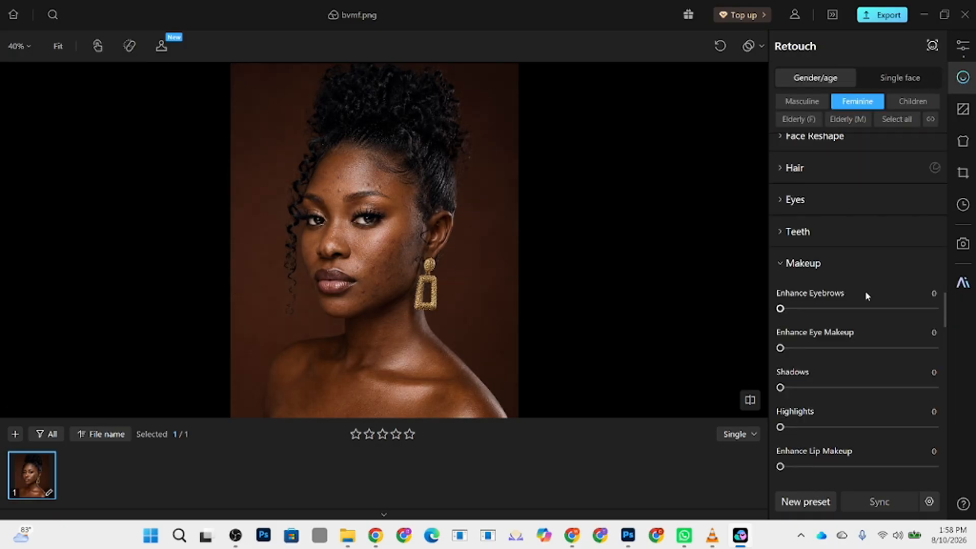
pyautogui.scroll(15, 870, 307)
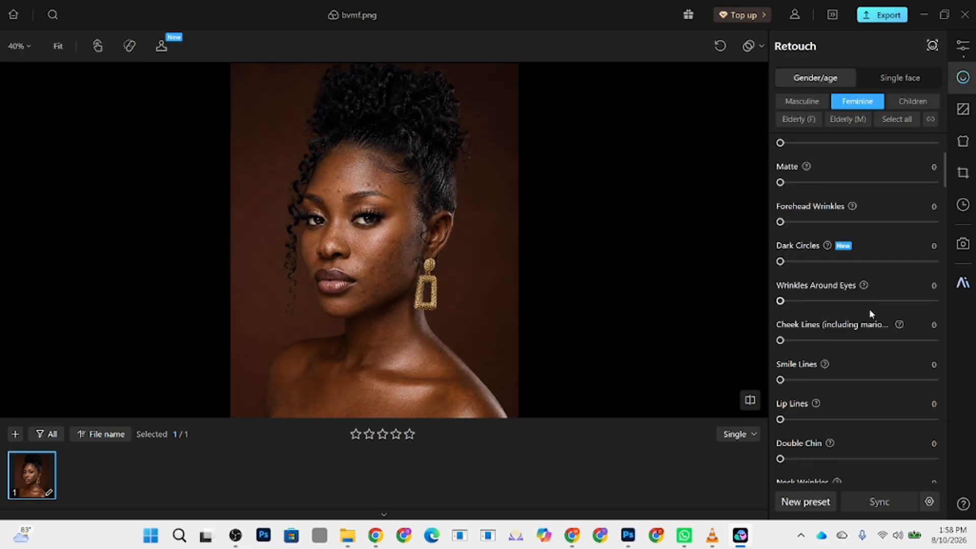
pyautogui.moveTo(780, 217); pyautogui.dragTo(950, 218)
pyautogui.click(928, 241)
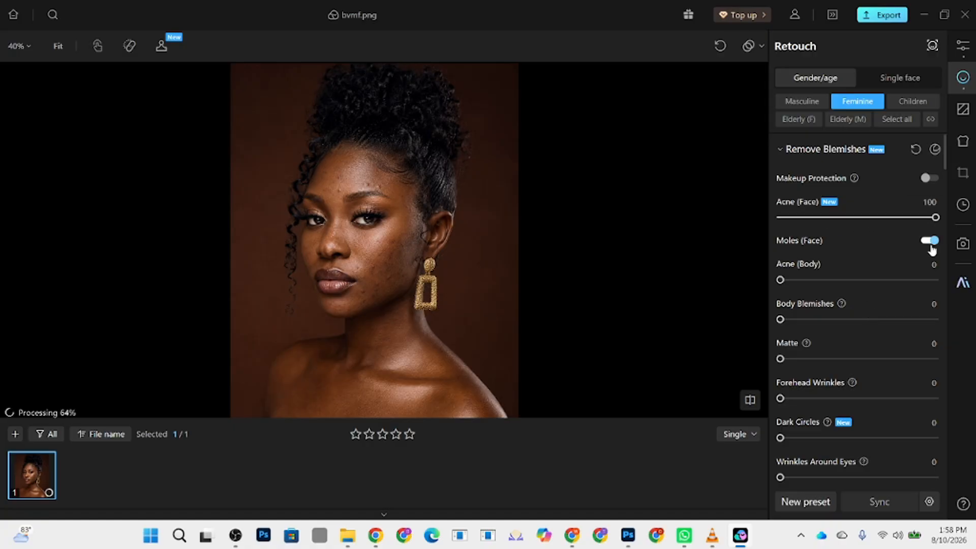
pyautogui.click(928, 281)
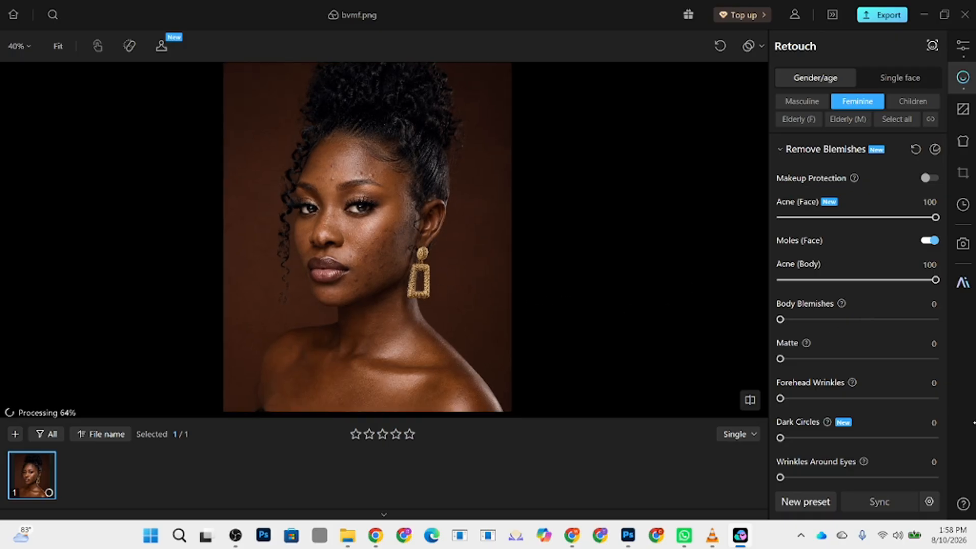
pyautogui.moveTo(847, 323); pyautogui.dragTo(972, 361)
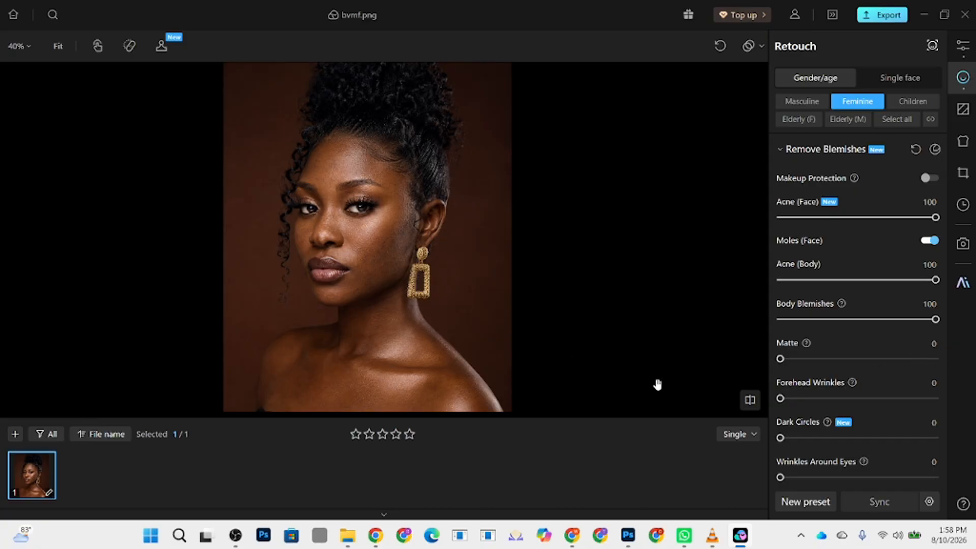
# - Set the skin retouch to Neutral Gray Leveling 76, Neutral Gray Contour 43 and Skin Refinement Effects 56
pyautogui.scroll(-3, 861, 380)
pyautogui.scroll(-8, 862, 381)
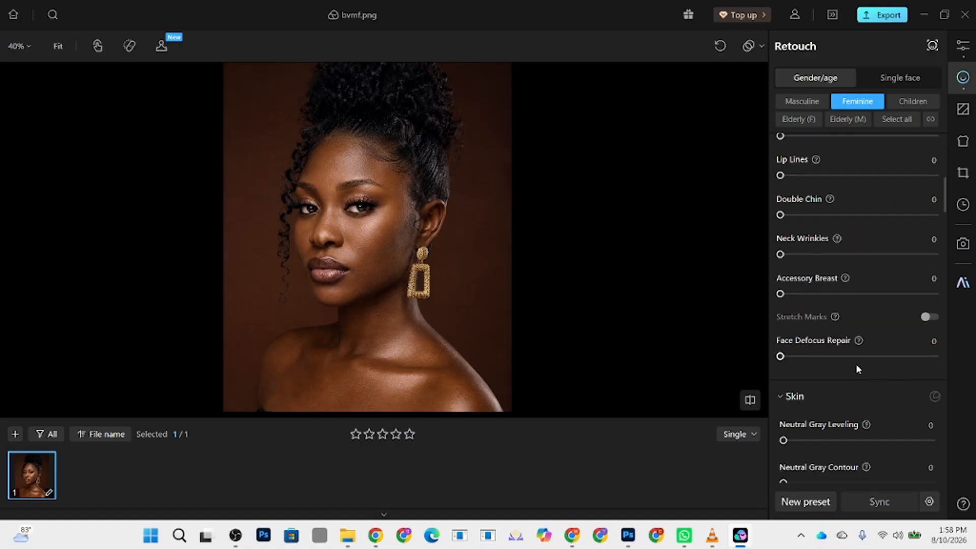
pyautogui.scroll(-1, 834, 399)
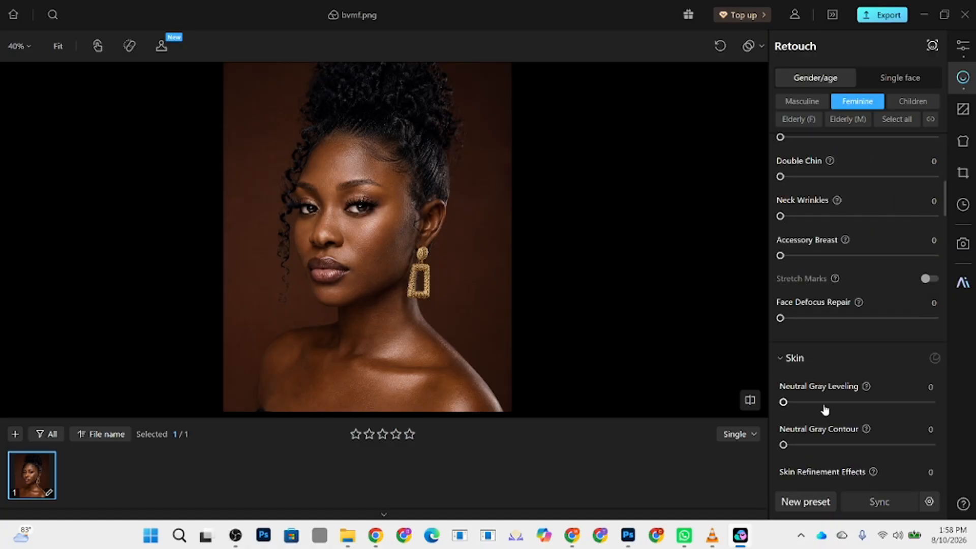
pyautogui.scroll(-2, 821, 368)
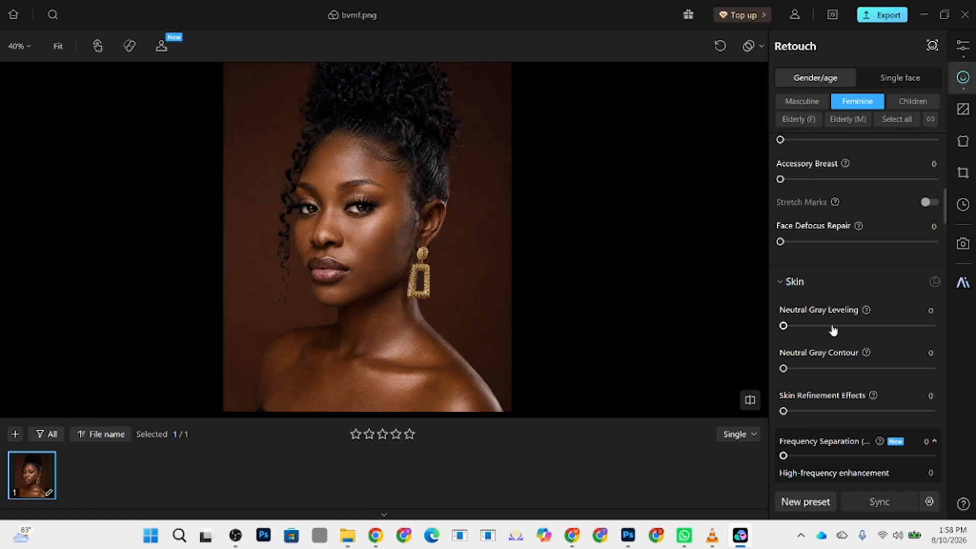
pyautogui.moveTo(837, 327); pyautogui.dragTo(896, 326)
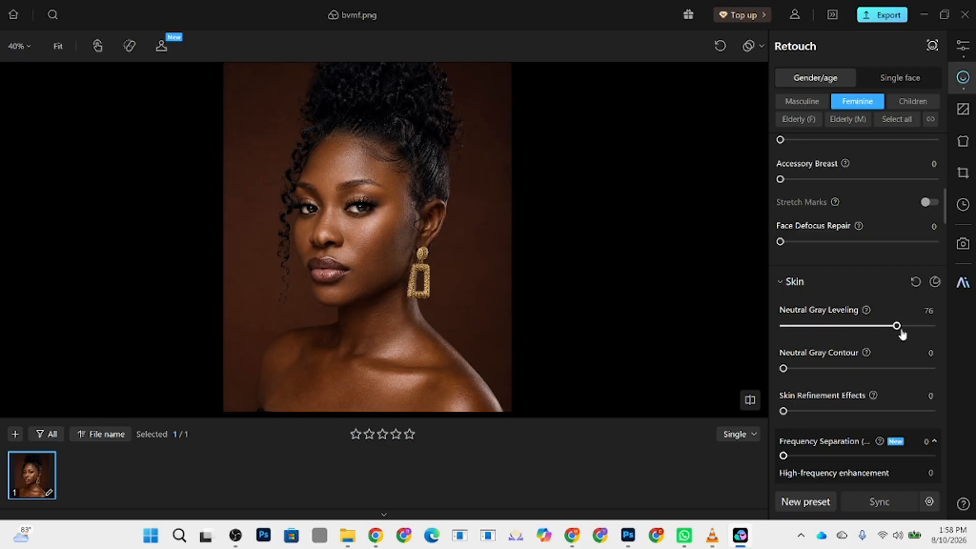
pyautogui.click(866, 410)
pyautogui.click(860, 370)
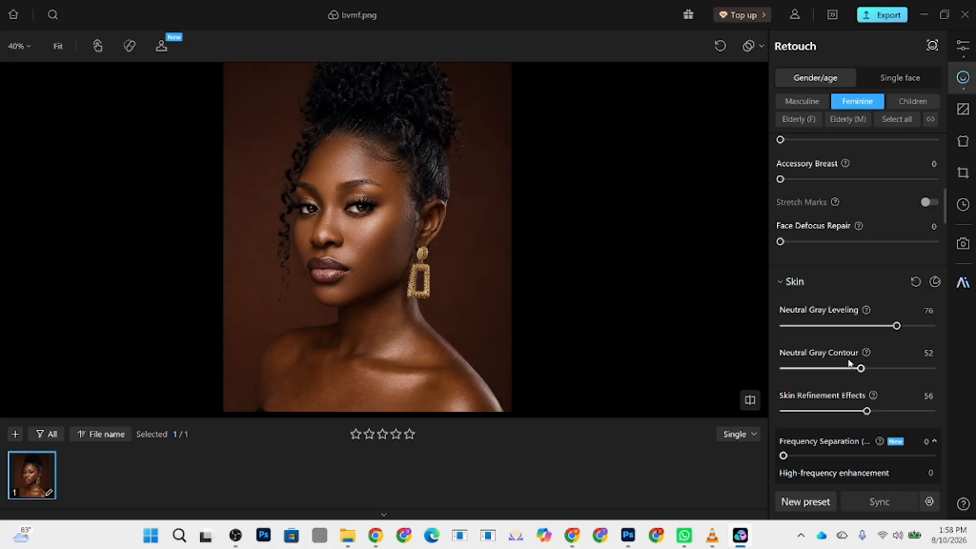
pyautogui.click(847, 369)
pyautogui.scroll(2, 363, 168)
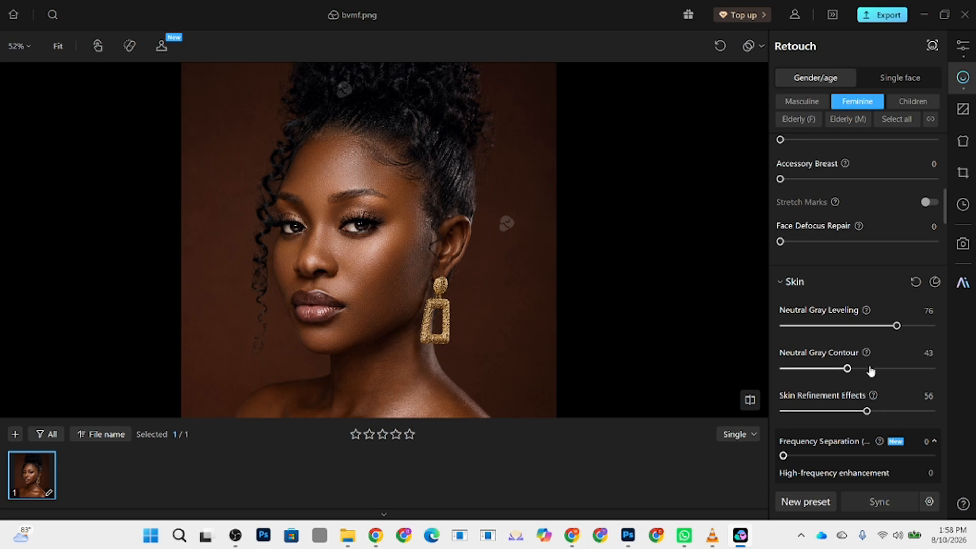
# - Set Neutral Gray Leveling to 85 and Skin Refinement Effects to 65 for the portrait's skin
pyautogui.click(915, 326)
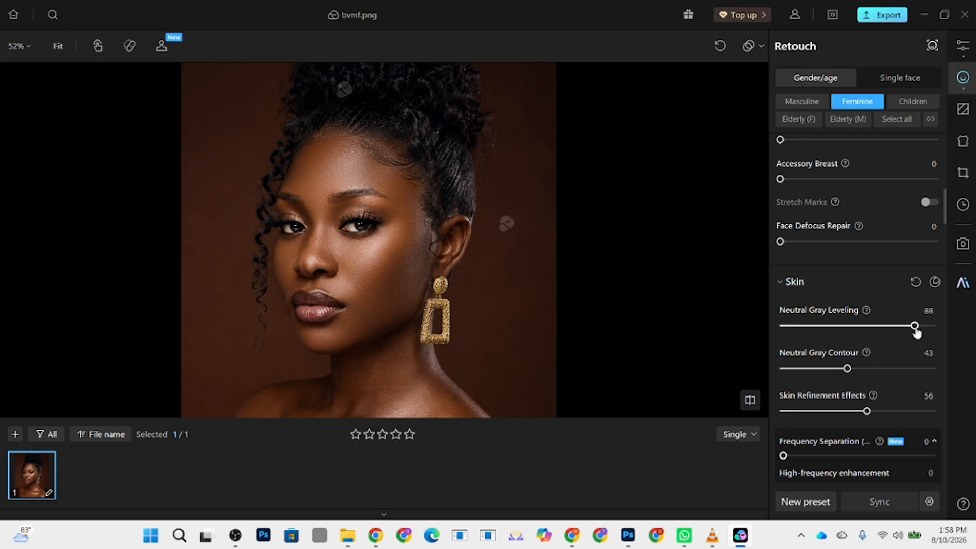
pyautogui.moveTo(915, 330); pyautogui.dragTo(822, 341)
pyautogui.moveTo(884, 332); pyautogui.dragTo(912, 331)
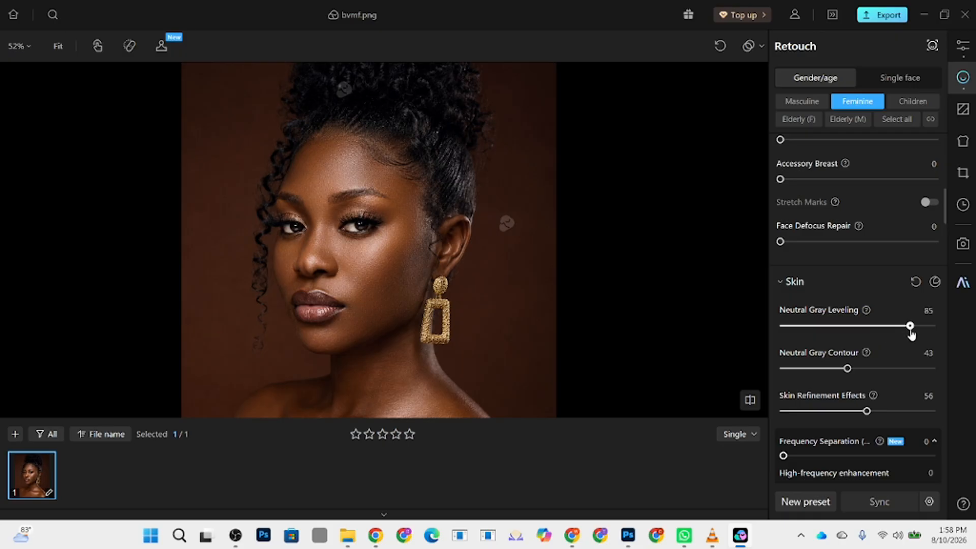
pyautogui.click(882, 413)
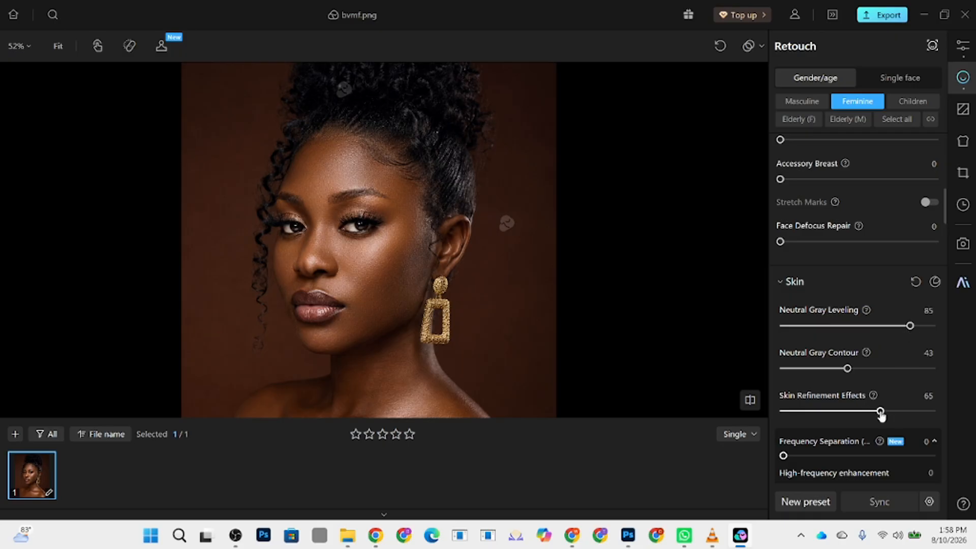
pyautogui.scroll(-2, 475, 227)
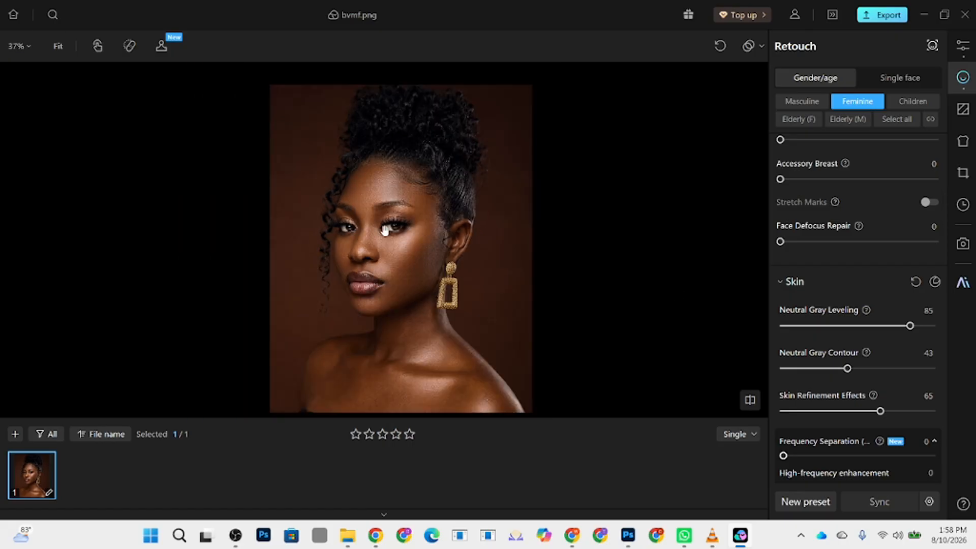
pyautogui.scroll(1, 385, 231)
pyautogui.scroll(-3, 858, 406)
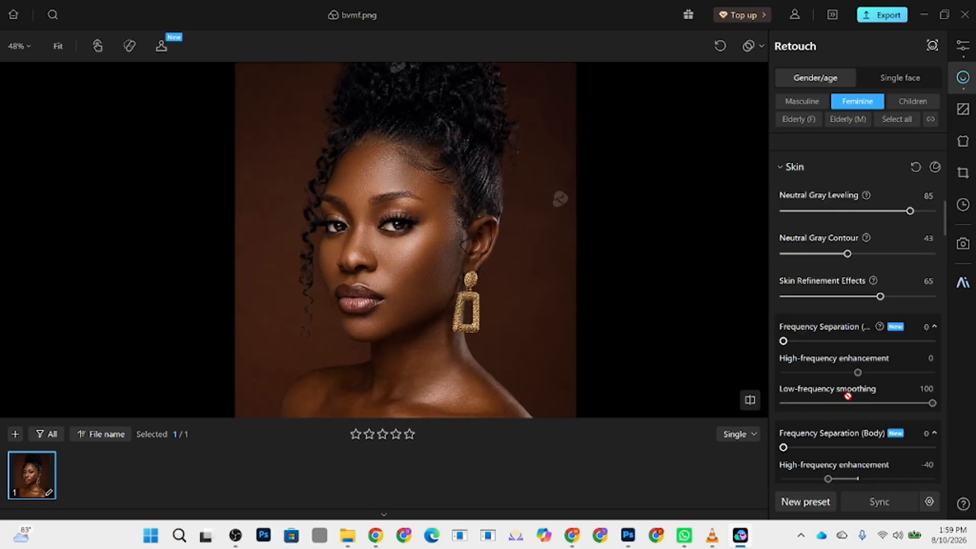
# - Set Frequency Separation (Body) to 100, with High-frequency enhancement at 42 and Low-frequency smoothing at 69
pyautogui.moveTo(437, 360); pyautogui.dragTo(427, 311)
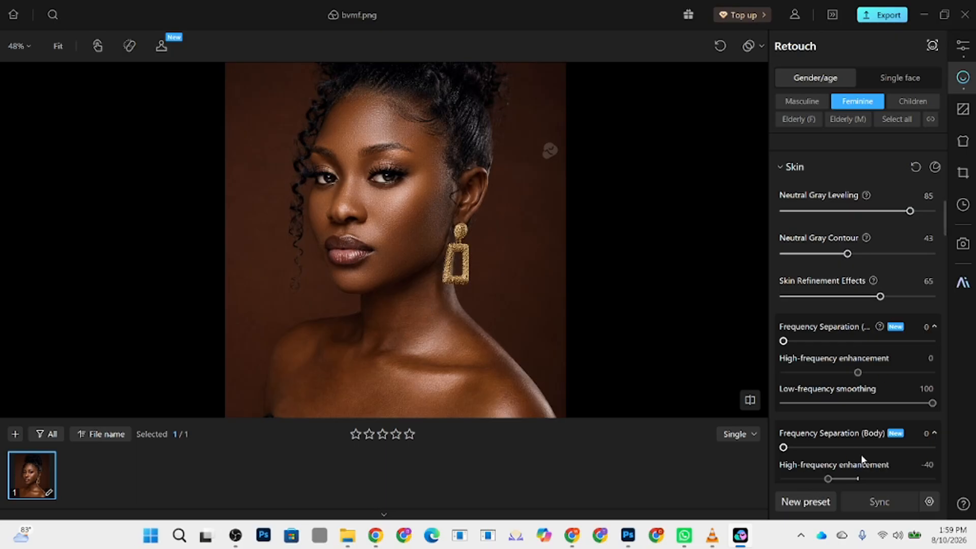
pyautogui.scroll(-3, 862, 460)
pyautogui.moveTo(783, 332); pyautogui.dragTo(940, 335)
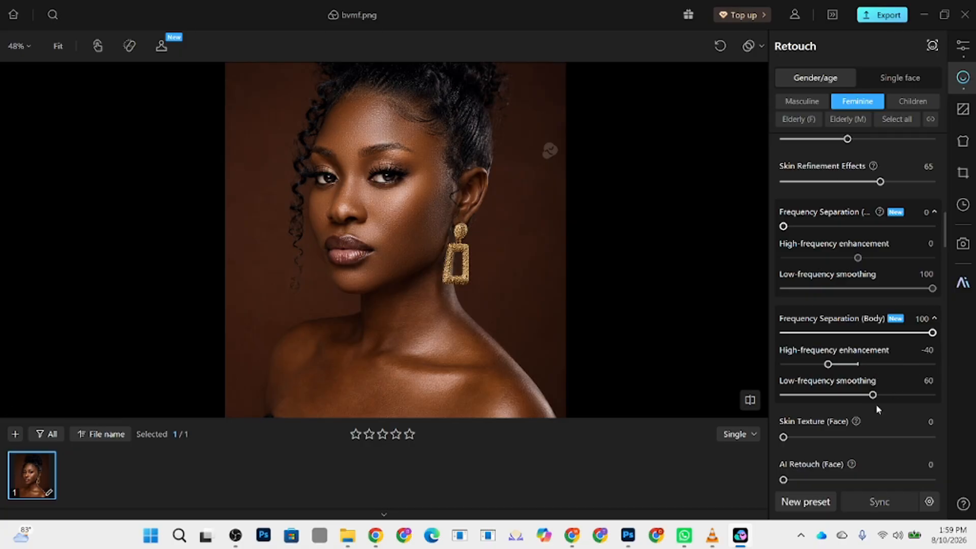
pyautogui.moveTo(875, 398); pyautogui.dragTo(897, 401)
pyautogui.moveTo(874, 364); pyautogui.dragTo(886, 398)
pyautogui.moveTo(900, 363); pyautogui.dragTo(890, 371)
pyautogui.scroll(-2, 484, 387)
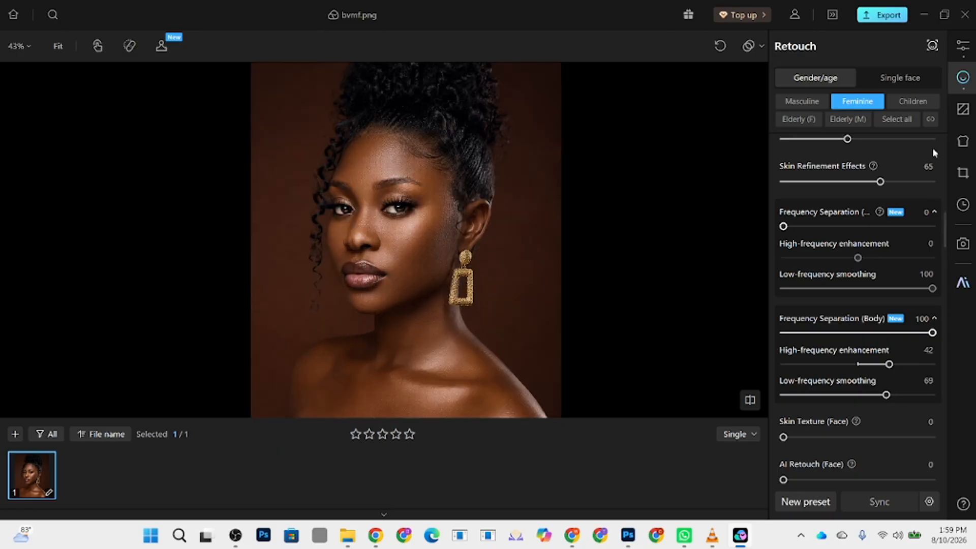
pyautogui.scroll(-4, 427, 280)
pyautogui.scroll(3, 385, 253)
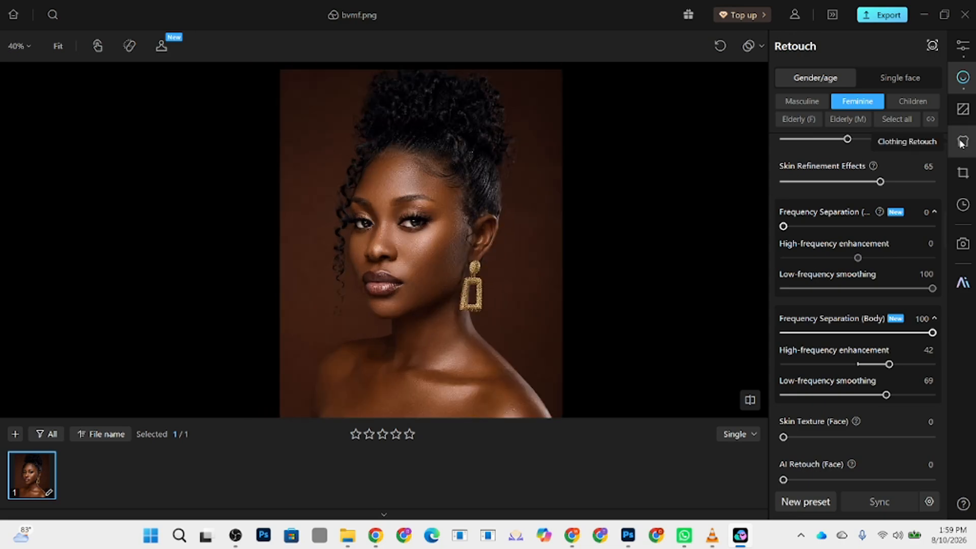
pyautogui.click(961, 174)
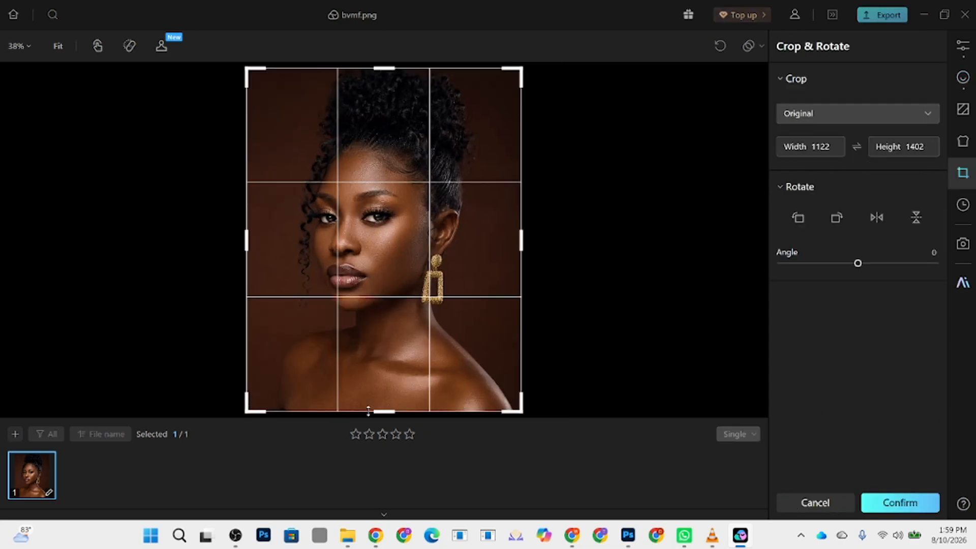
pyautogui.press('Escape')
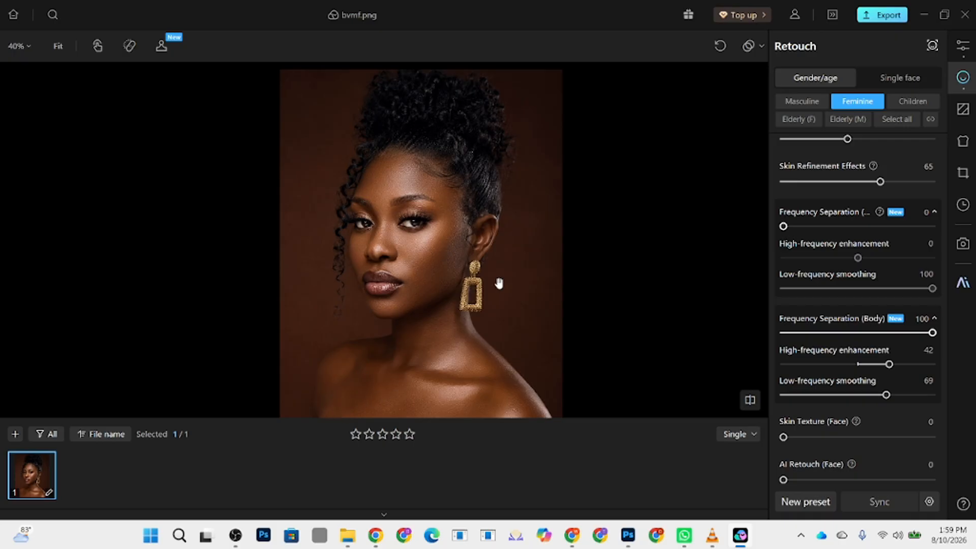
# - Set Skin Tone Balance (Multiple) to 20, select the peach-tan skin tone swatch and raise its intensity slightly
pyautogui.scroll(-8, 843, 354)
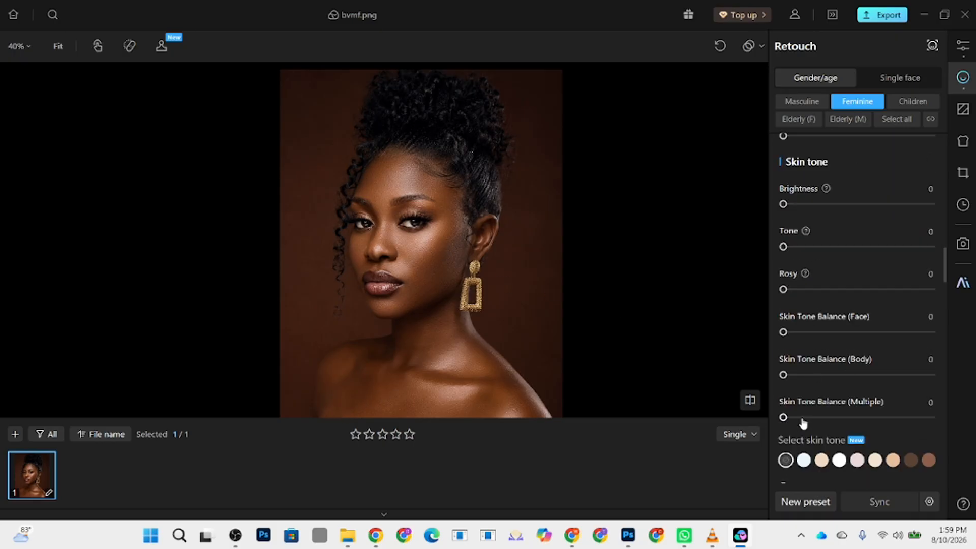
pyautogui.moveTo(801, 421); pyautogui.dragTo(815, 425)
pyautogui.scroll(-3, 853, 450)
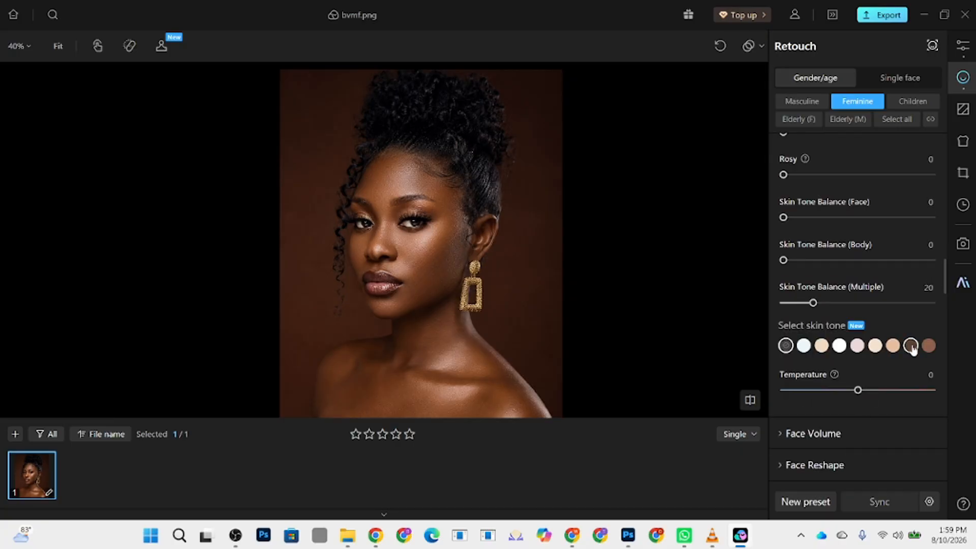
pyautogui.click(910, 346)
pyautogui.click(891, 351)
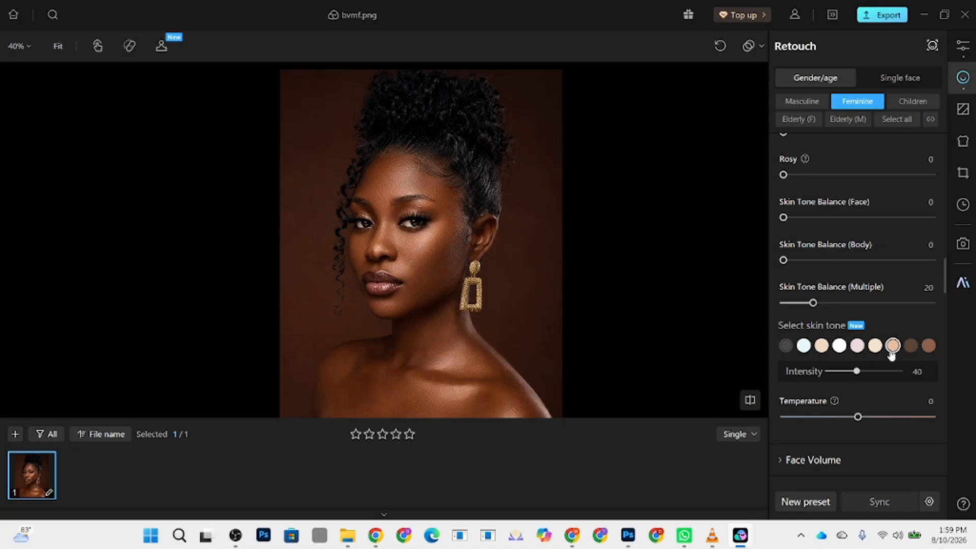
pyautogui.moveTo(856, 372)
pyautogui.mouseDown()
pyautogui.moveTo(846, 373)
pyautogui.moveTo(863, 378)
pyautogui.mouseUp()
# - Set Stray Hair to 100 in the Hair retouch settings
pyautogui.scroll(-15, 869, 396)
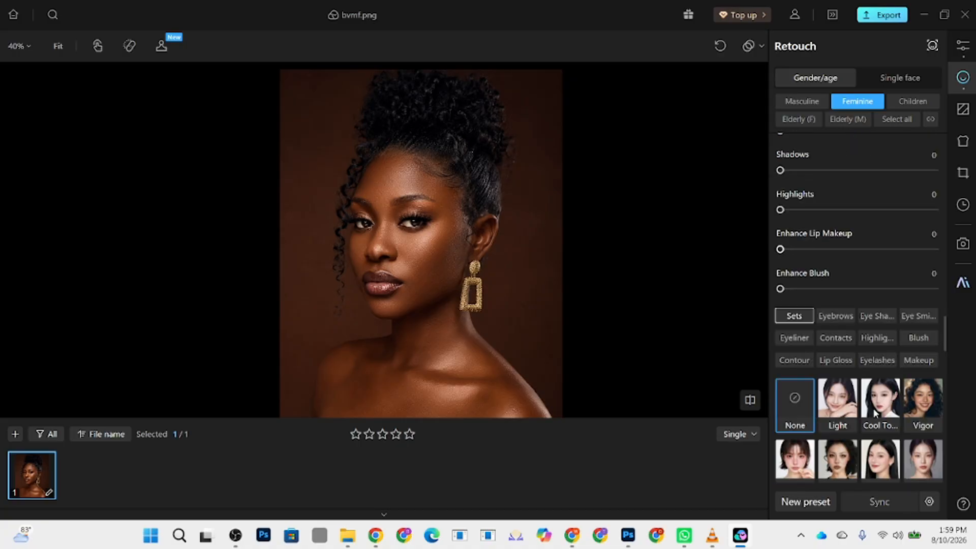
pyautogui.scroll(-9, 870, 412)
pyautogui.scroll(14, 868, 421)
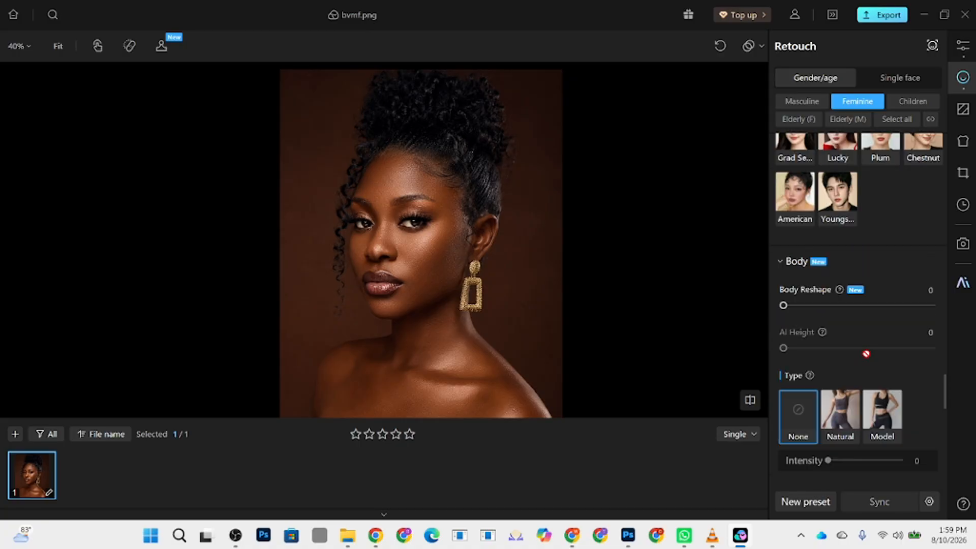
pyautogui.scroll(8, 867, 369)
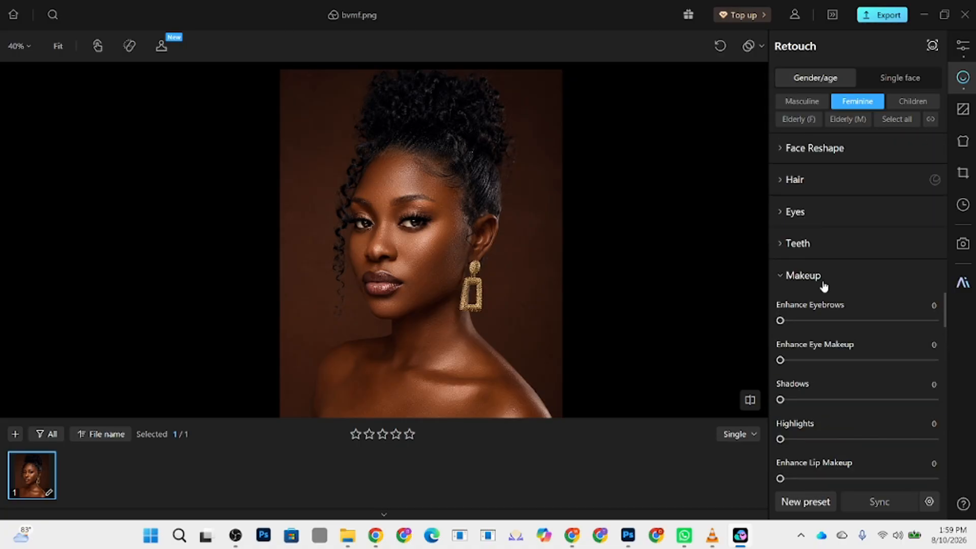
pyautogui.click(794, 180)
pyautogui.click(845, 267)
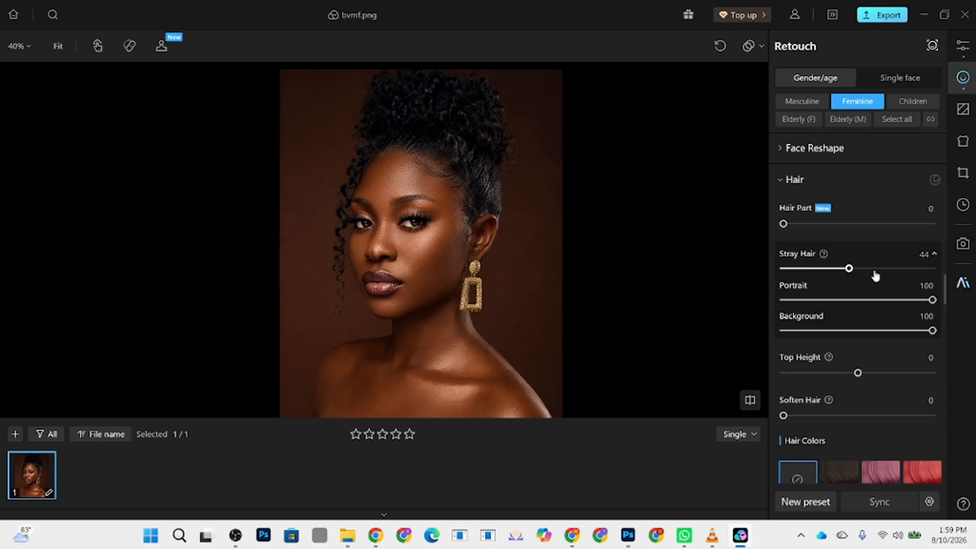
pyautogui.click(962, 243)
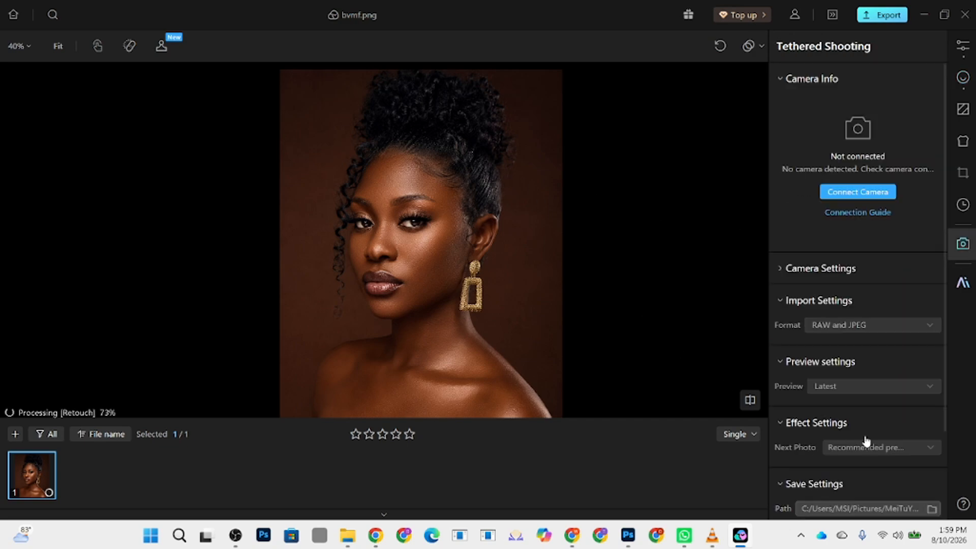
pyautogui.scroll(-2, 884, 384)
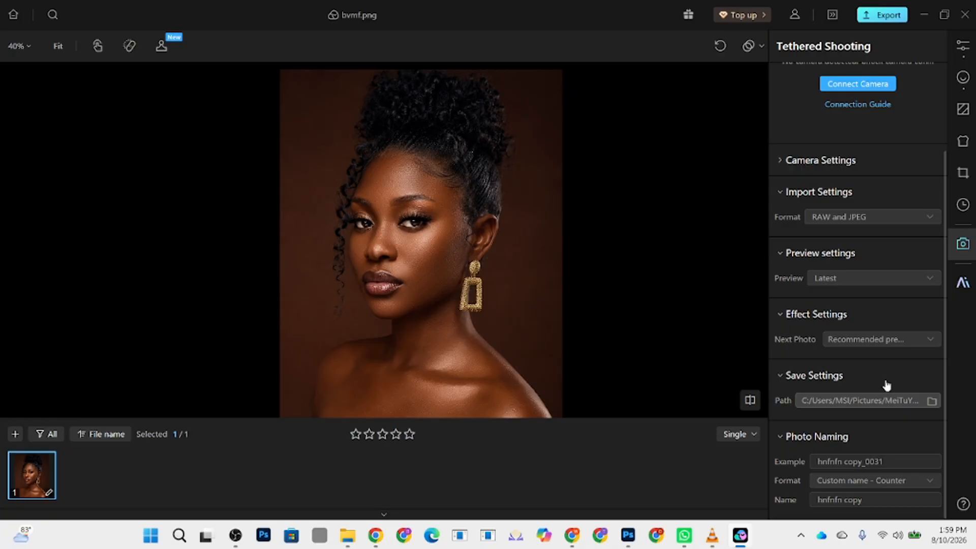
pyautogui.scroll(2, 833, 278)
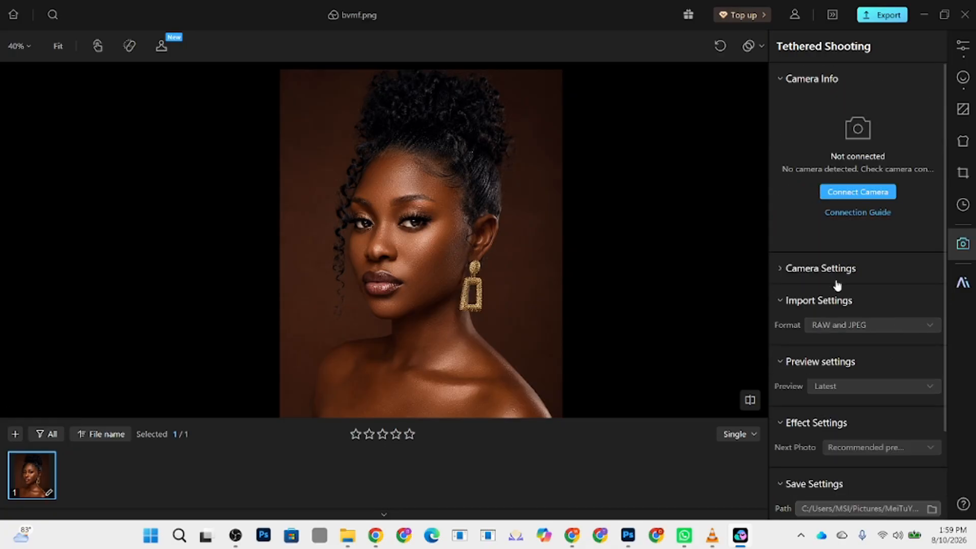
pyautogui.click(962, 77)
# - Set Enhance Eyebrows to 51 and Enhance Eye Makeup to 93 in the Makeup retouch settings
pyautogui.scroll(-5, 858, 409)
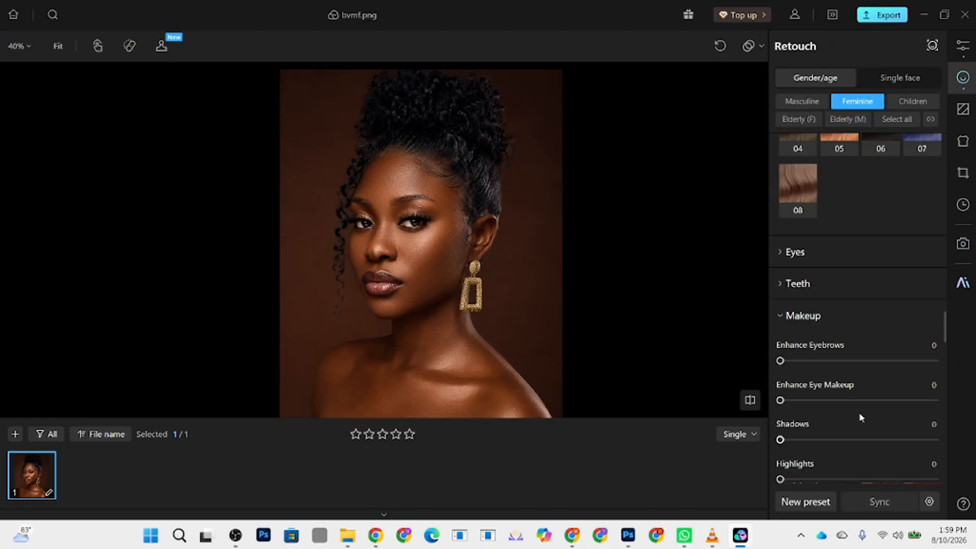
pyautogui.scroll(-15, 859, 413)
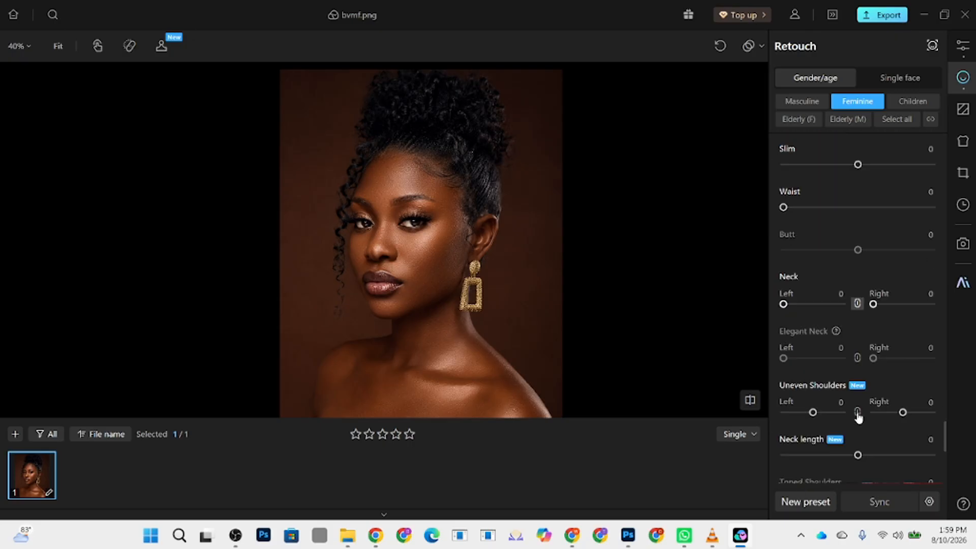
pyautogui.scroll(-3, 858, 411)
pyautogui.scroll(15, 859, 410)
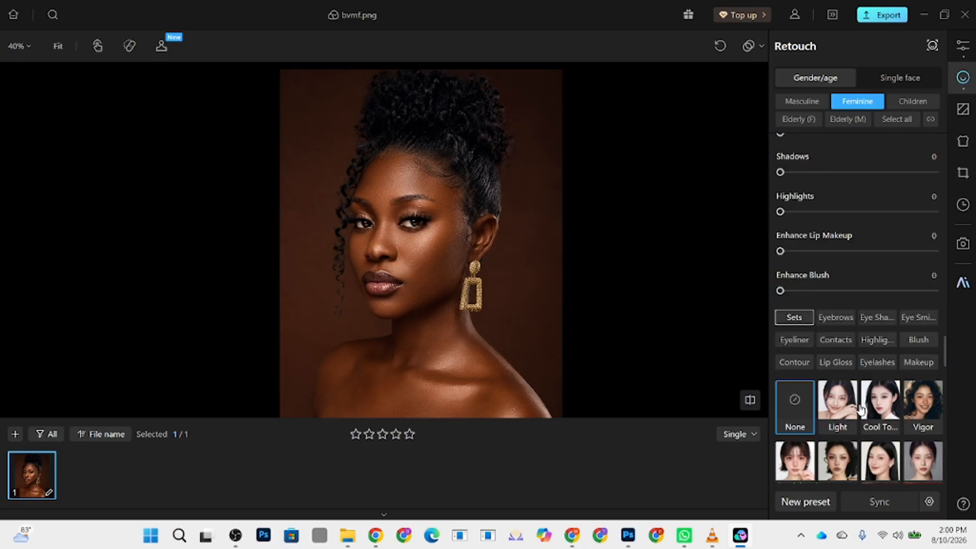
pyautogui.scroll(3, 858, 408)
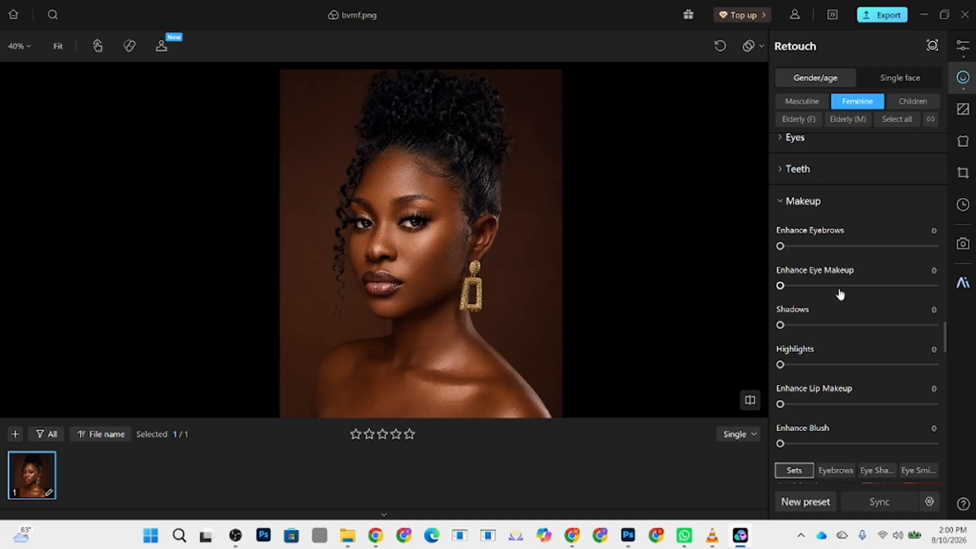
pyautogui.click(860, 246)
pyautogui.moveTo(876, 286); pyautogui.dragTo(924, 287)
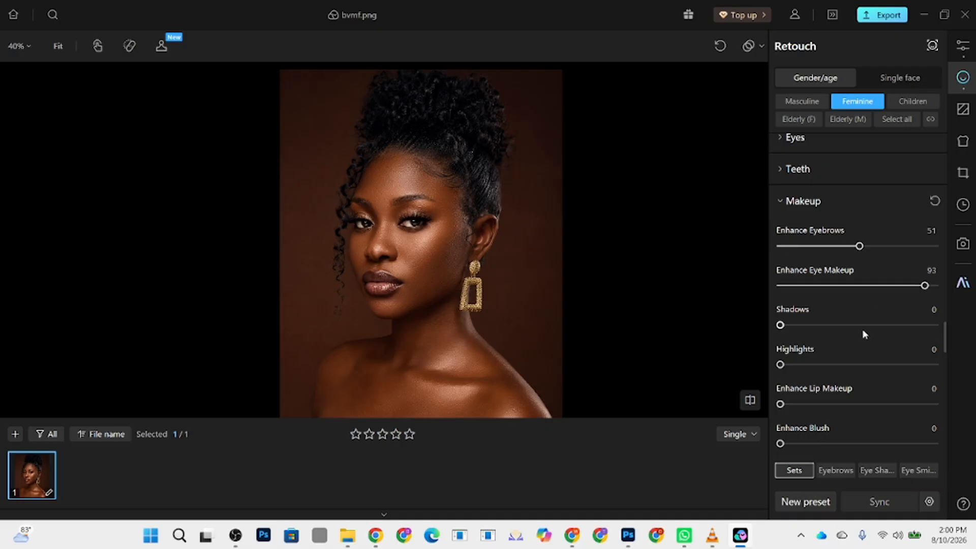
# - Set makeup Shadows to 50, Highlights to 8 and Enhance Lip Makeup to 67, and raise Enhance Blush to around the middle
pyautogui.moveTo(868, 326); pyautogui.dragTo(858, 329)
pyautogui.moveTo(862, 364); pyautogui.dragTo(791, 372)
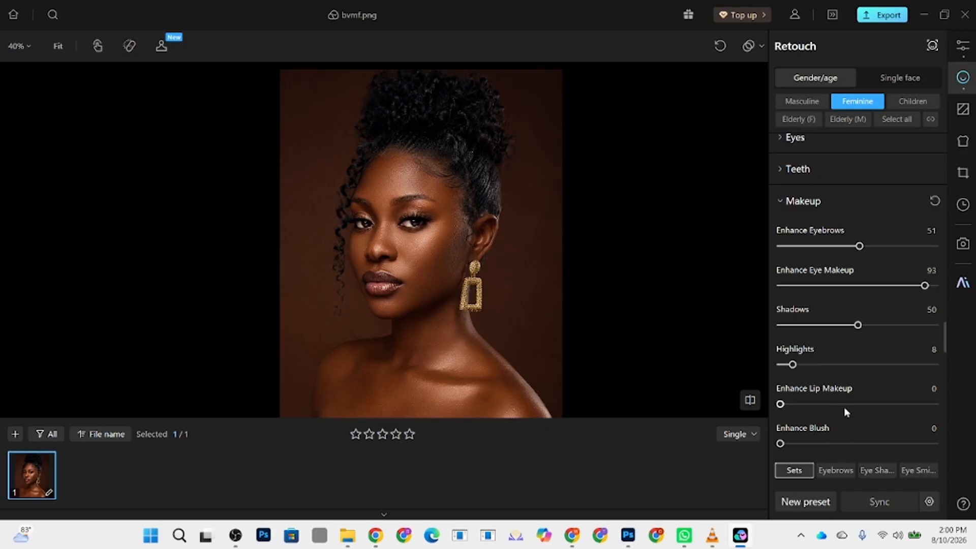
pyautogui.moveTo(845, 405); pyautogui.dragTo(884, 405)
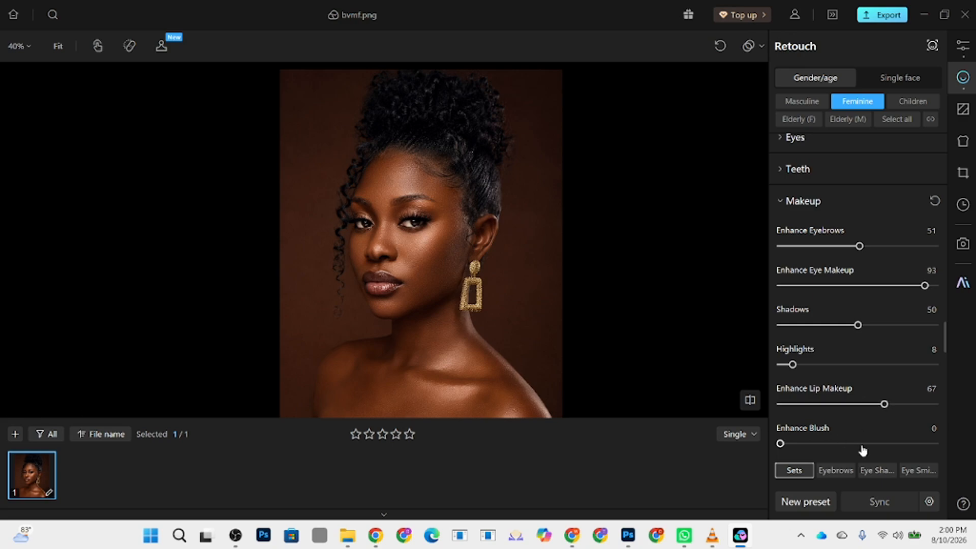
pyautogui.moveTo(862, 448); pyautogui.dragTo(862, 445)
# - Try hair colors 06 and 05, and apply hair color 01 with an intensity of 27
pyautogui.scroll(-5, 828, 285)
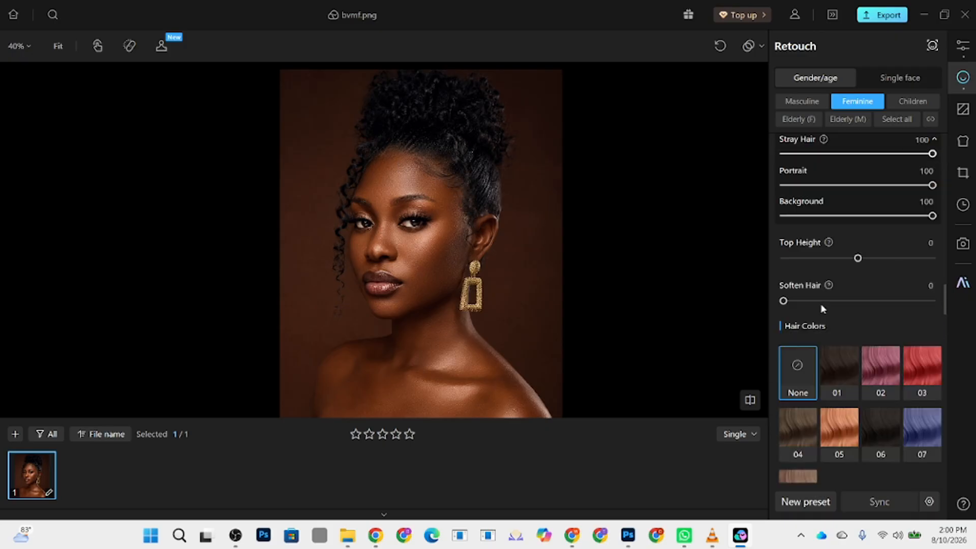
pyautogui.scroll(1, 810, 279)
pyautogui.scroll(-2, 817, 287)
pyautogui.click(884, 389)
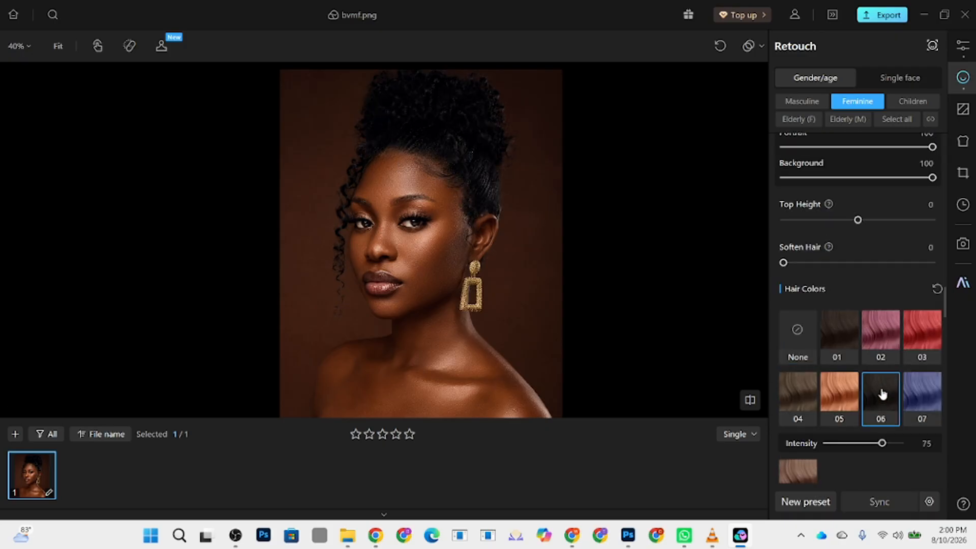
pyautogui.click(843, 393)
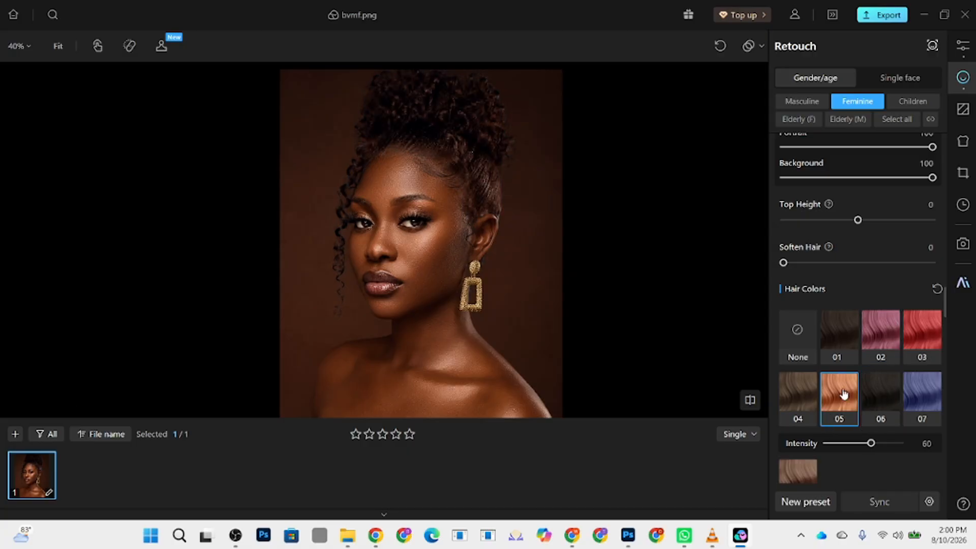
pyautogui.click(856, 341)
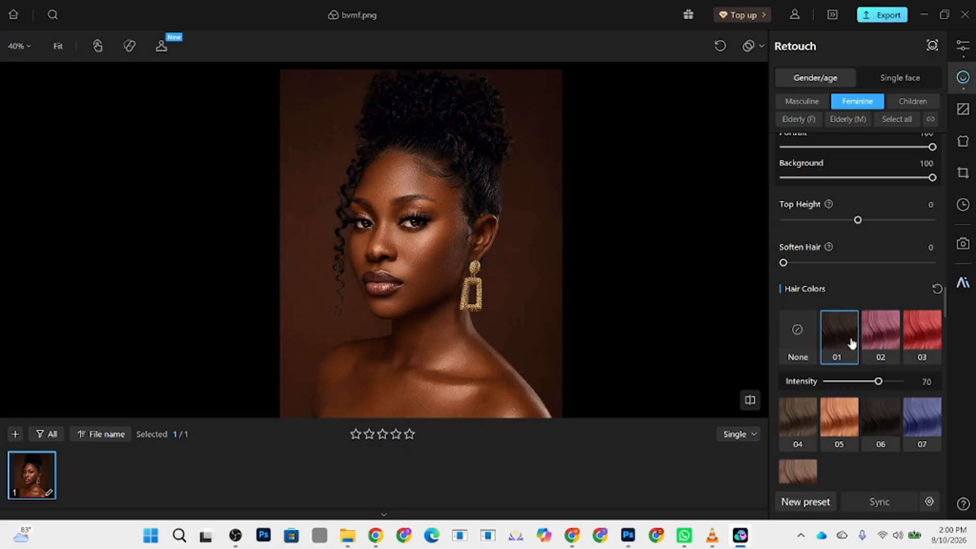
pyautogui.click(852, 382)
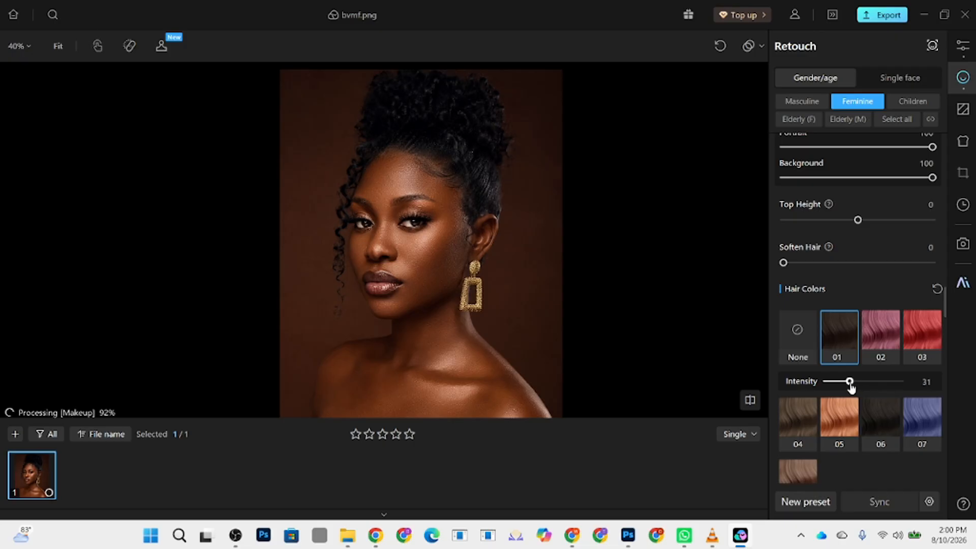
pyautogui.moveTo(852, 381); pyautogui.dragTo(846, 382)
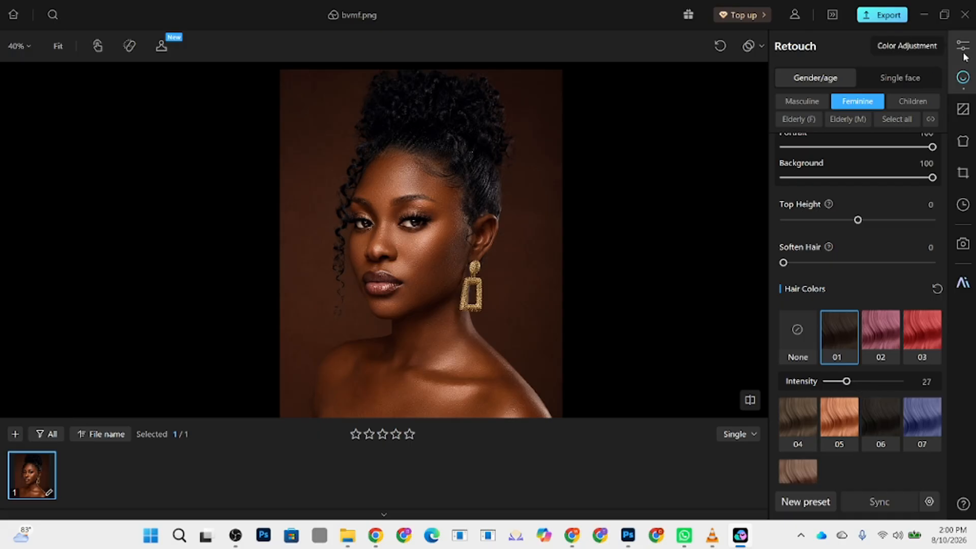
# - Turn on Remove Imperfections and Clean Background in the background retouch
pyautogui.click(962, 109)
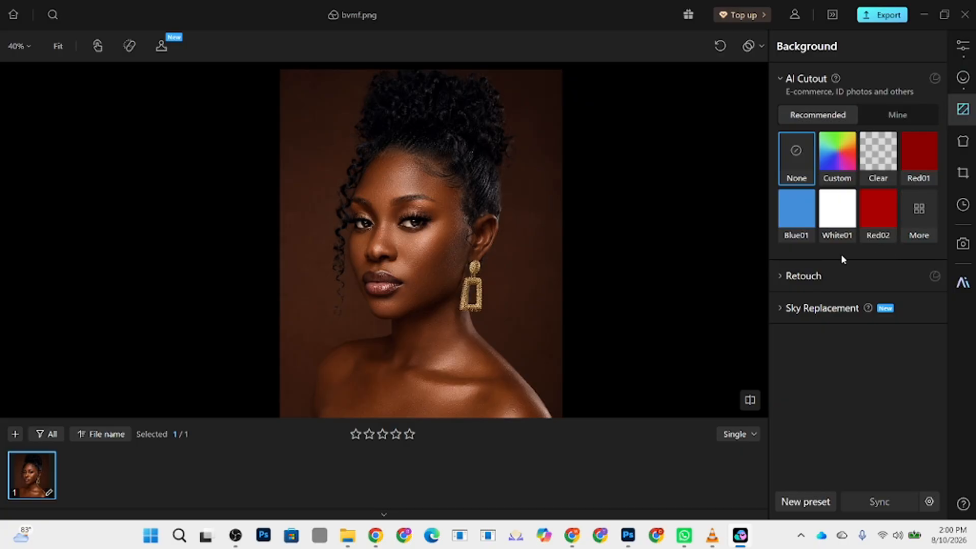
pyautogui.click(837, 278)
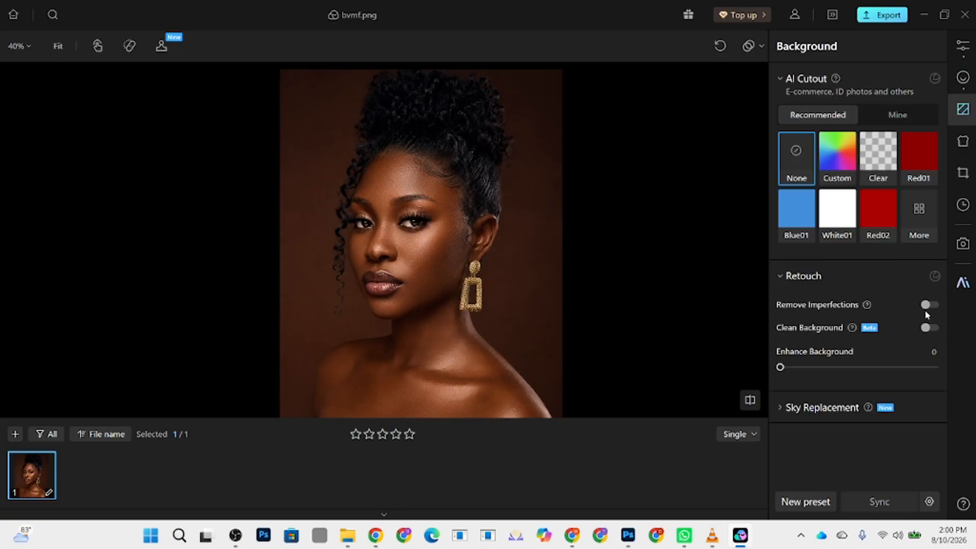
pyautogui.click(925, 309)
pyautogui.click(927, 328)
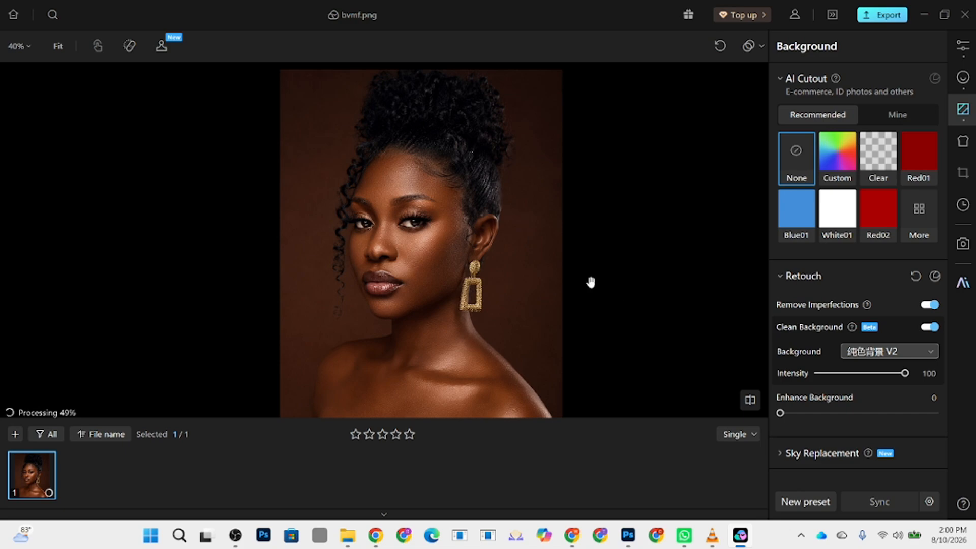
# - Adjust only the background with a local color adjustment, setting Temperature to 4 and Exposure to -0.09
pyautogui.click(962, 46)
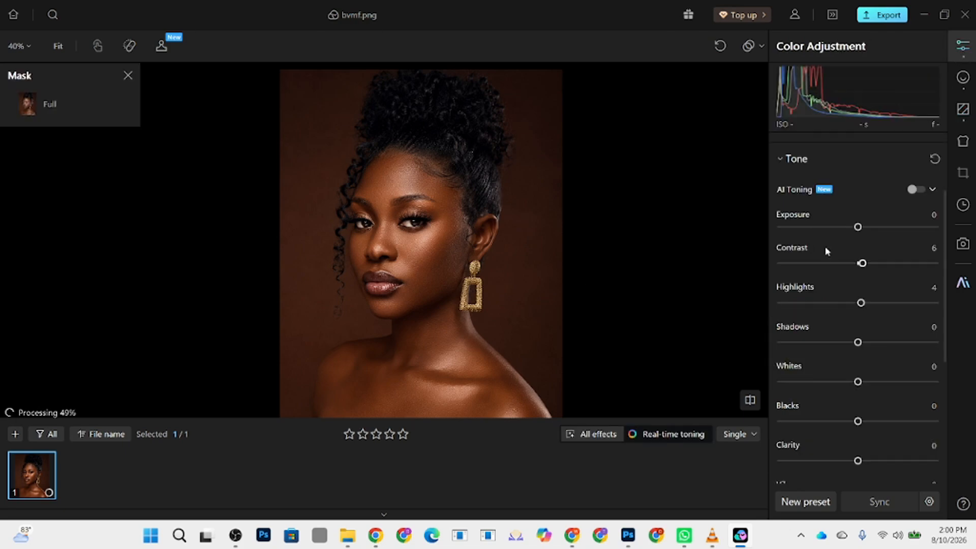
pyautogui.click(888, 149)
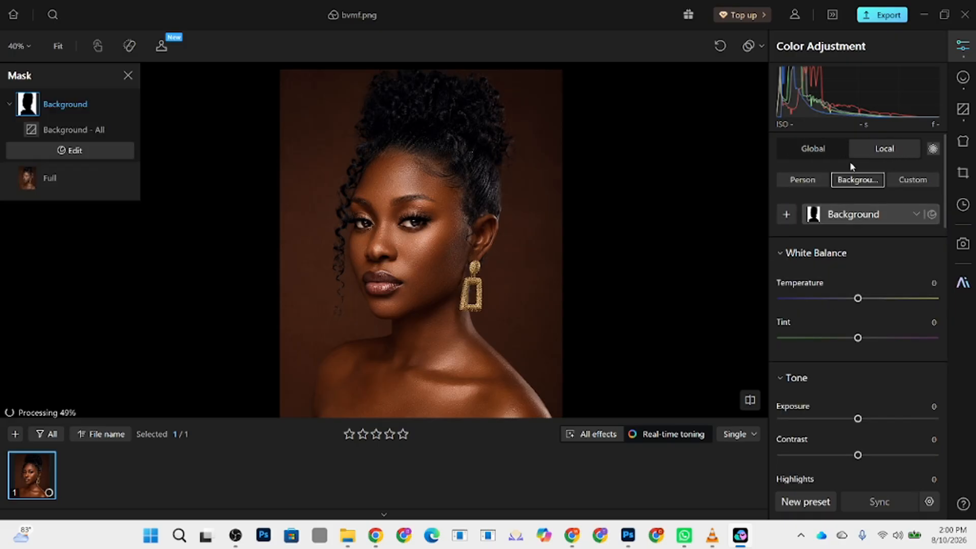
pyautogui.moveTo(857, 298); pyautogui.dragTo(860, 304)
pyautogui.scroll(-1, 878, 373)
pyautogui.moveTo(857, 381); pyautogui.dragTo(857, 381)
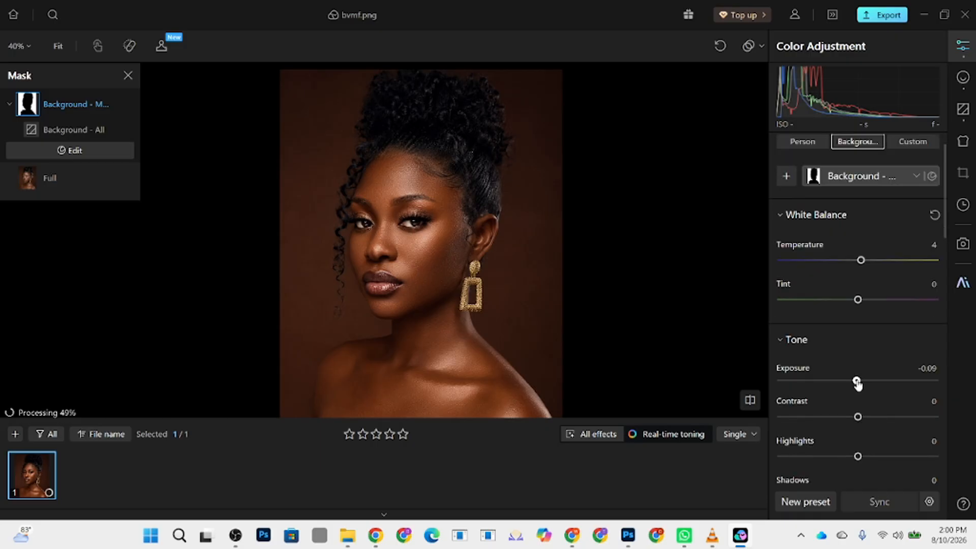
# - Set the Clean Background intensity to 32
pyautogui.click(963, 78)
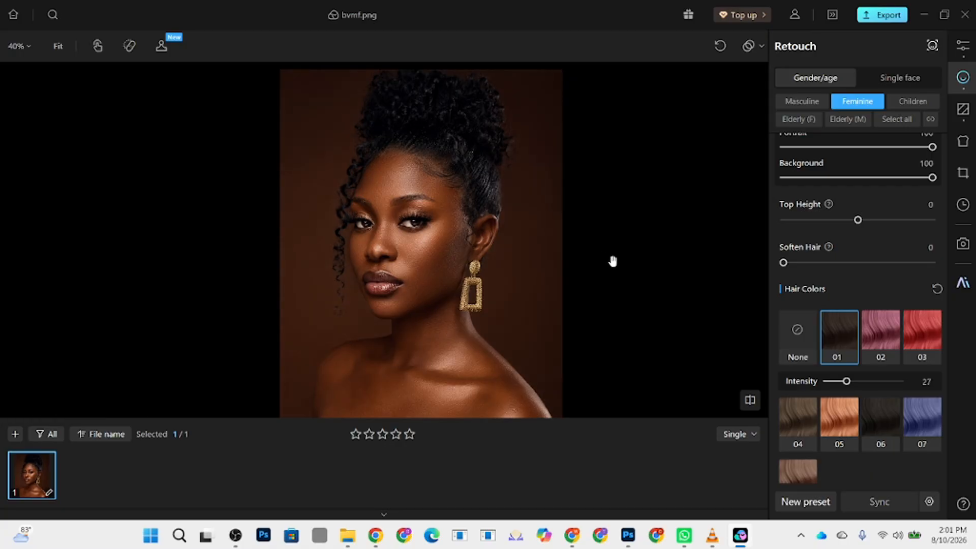
pyautogui.click(962, 109)
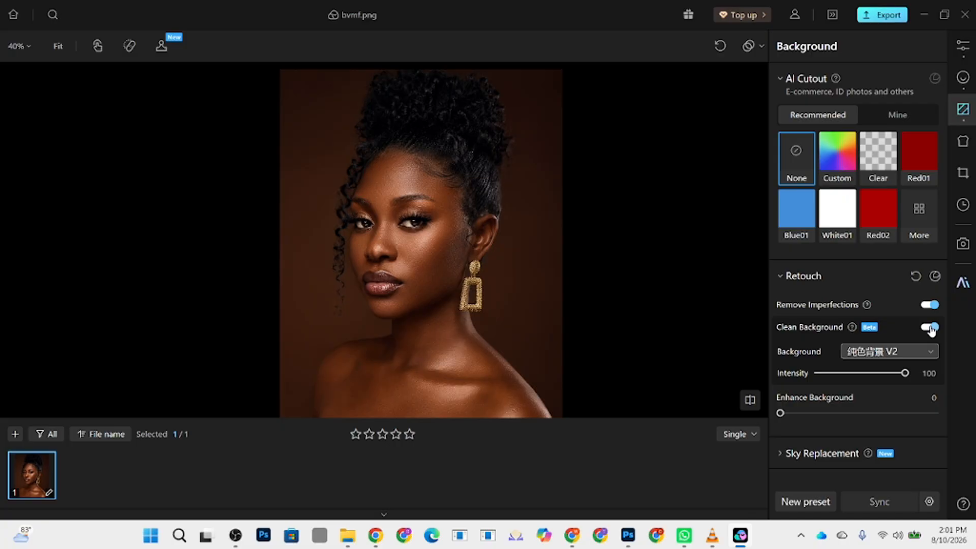
pyautogui.moveTo(865, 375); pyautogui.dragTo(846, 375)
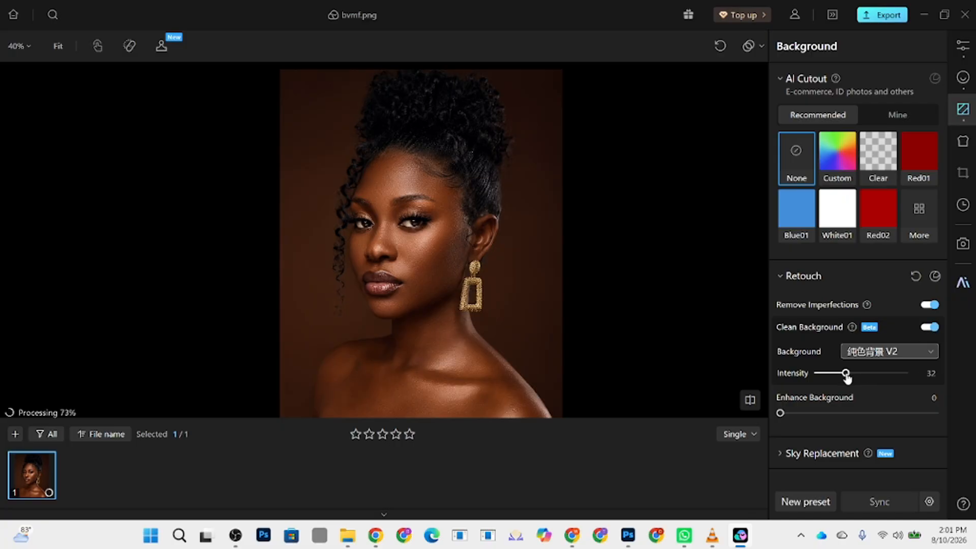
pyautogui.click(960, 79)
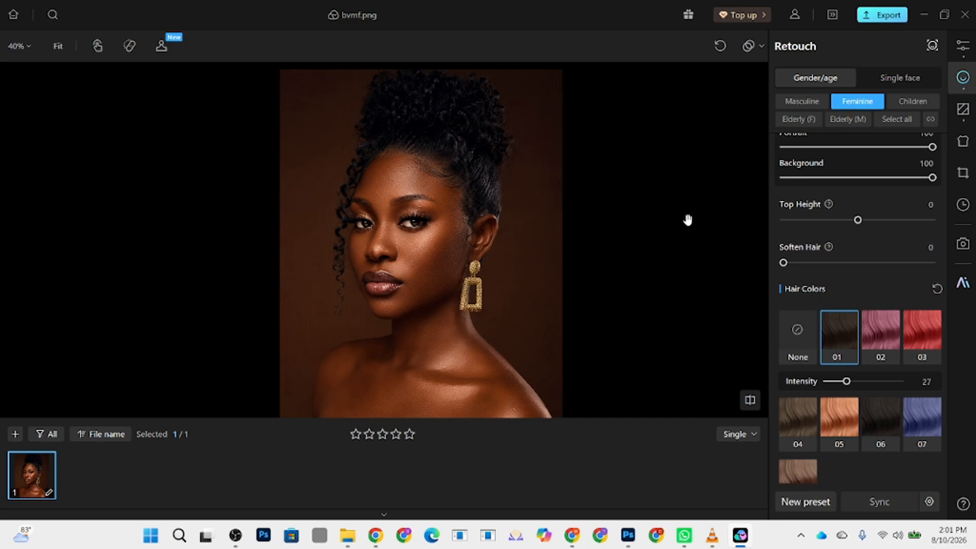
# - Raise the skin tone Brightness to 8 and Tone to 7 for the feminine retouch
pyautogui.scroll(10, 882, 275)
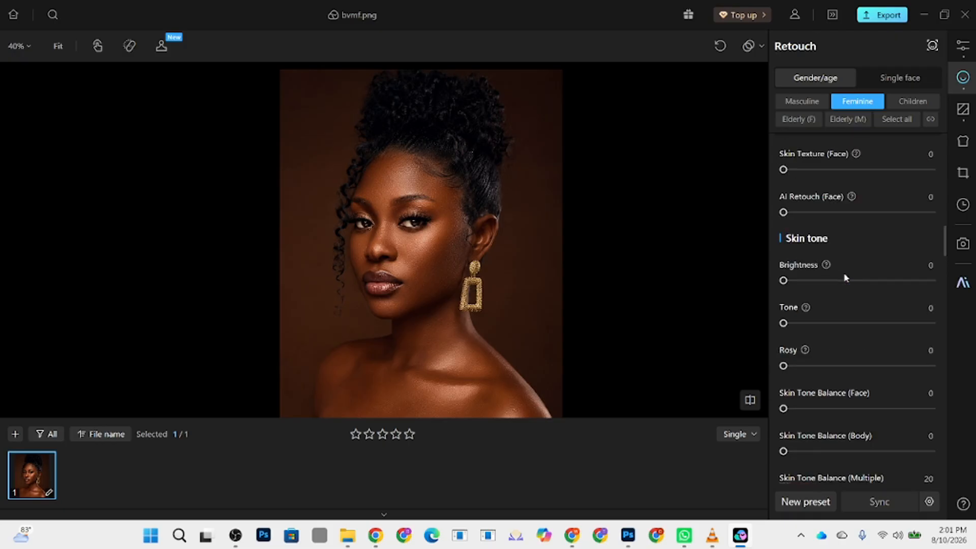
pyautogui.click(794, 280)
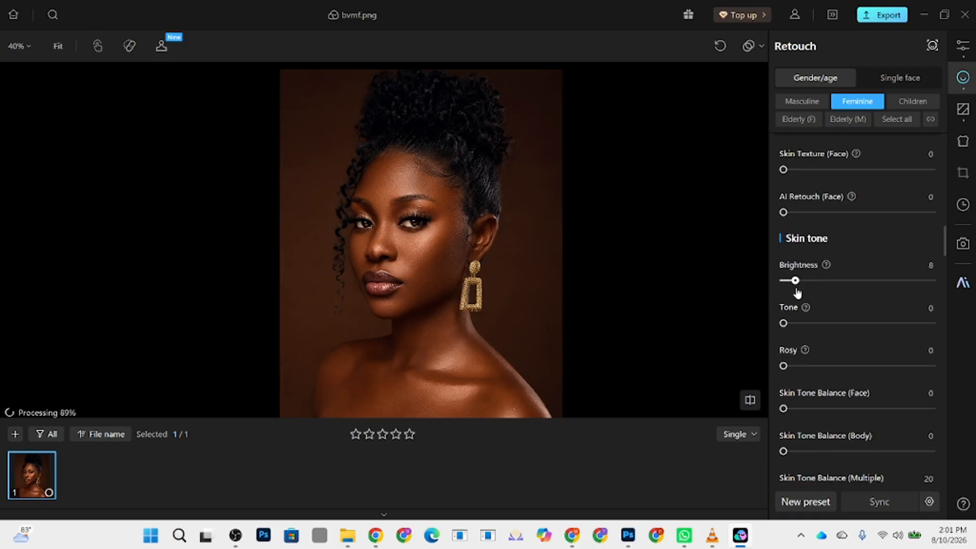
pyautogui.click(794, 323)
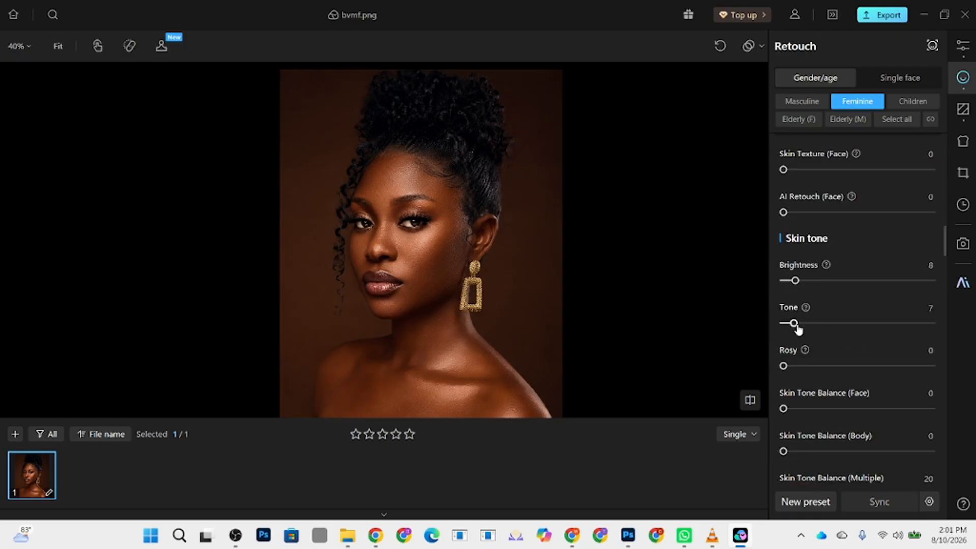
# - Set the selected skin tone's Intensity to 28 and the skin tone Temperature to 5
pyautogui.scroll(-5, 843, 331)
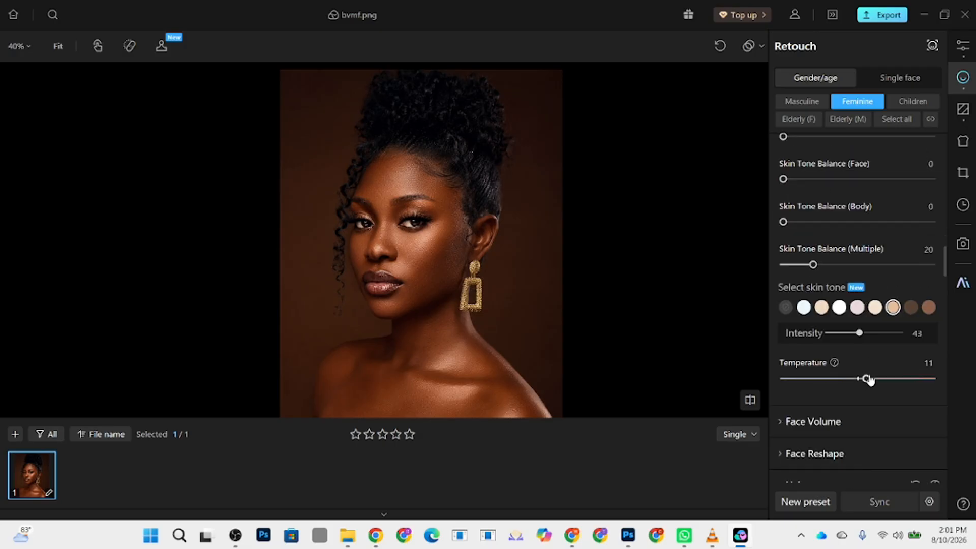
pyautogui.moveTo(858, 333); pyautogui.dragTo(848, 334)
pyautogui.moveTo(867, 380); pyautogui.dragTo(861, 379)
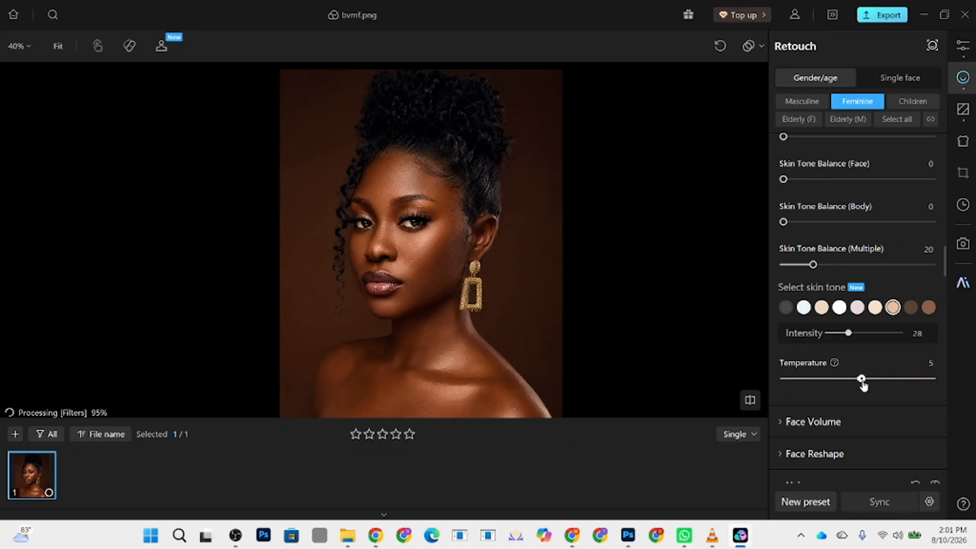
pyautogui.scroll(-1, 448, 248)
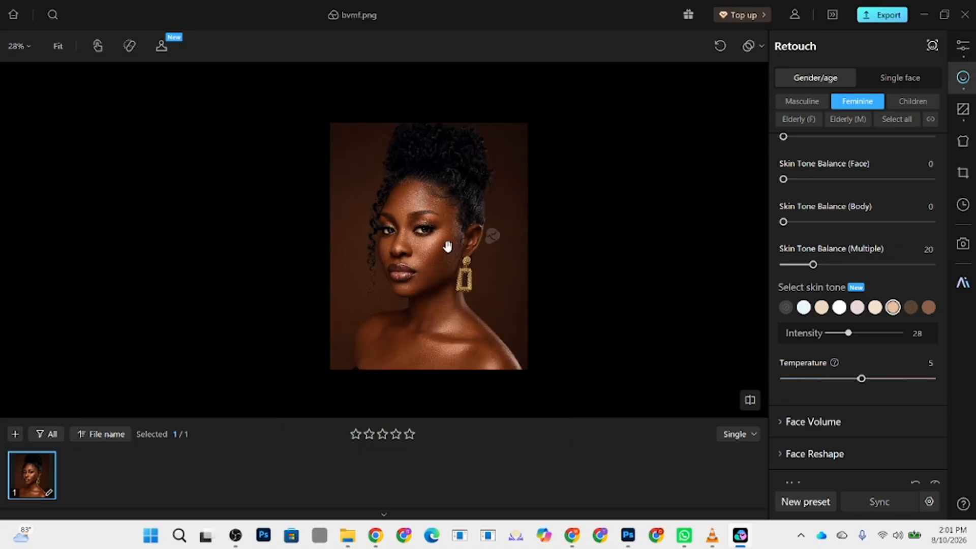
# - Set the Tint of the global white balance to 5 for the whole image
pyautogui.click(964, 53)
pyautogui.scroll(1, 842, 277)
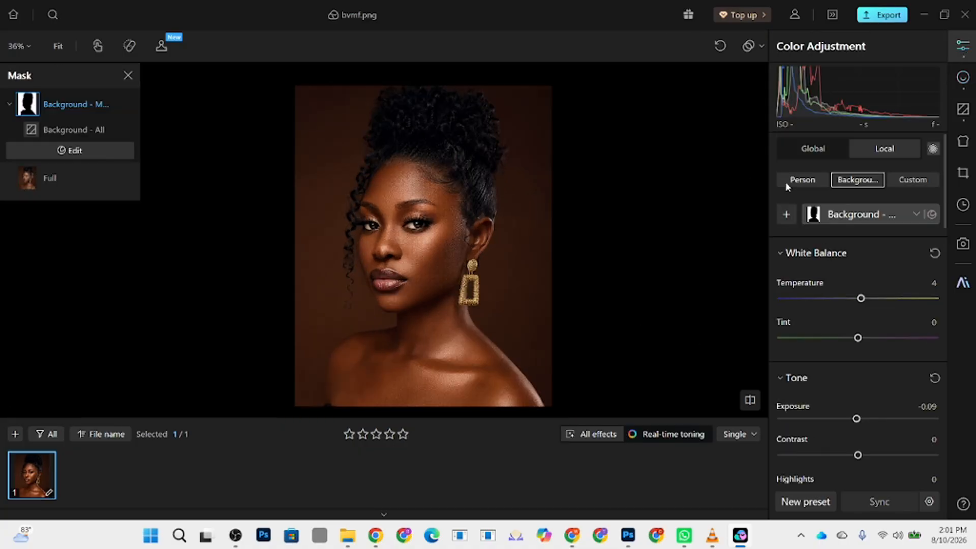
pyautogui.click(810, 150)
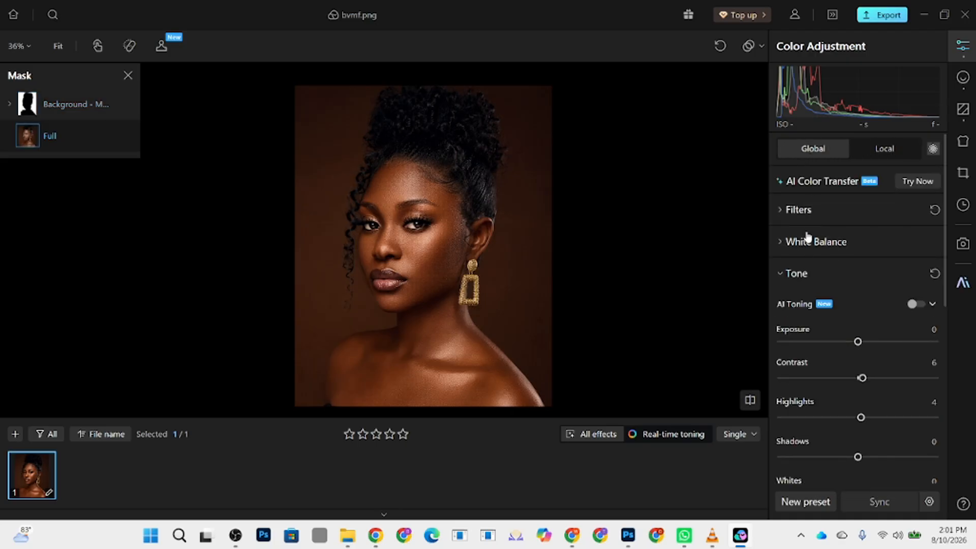
pyautogui.click(808, 241)
pyautogui.moveTo(857, 357); pyautogui.dragTo(861, 357)
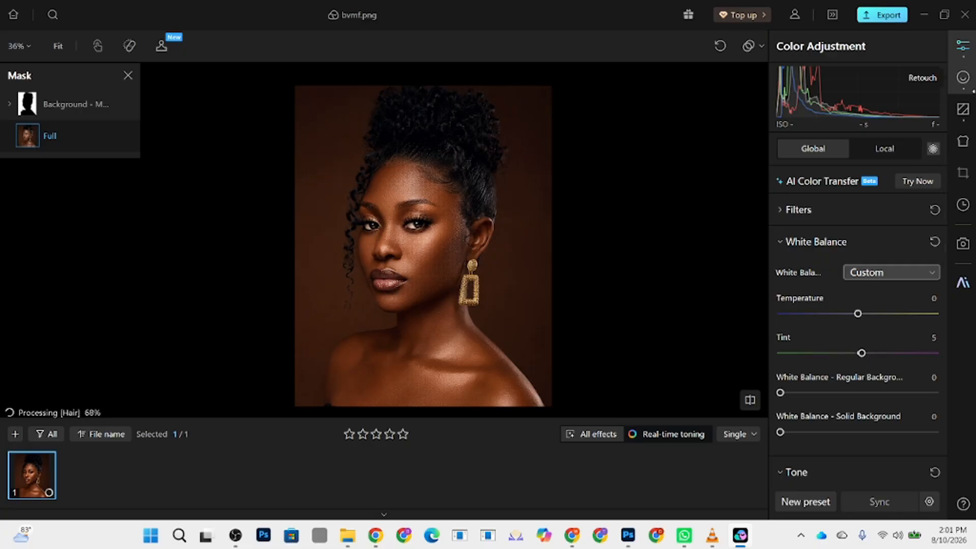
# - Set the skin tone Temperature to 0 in the portrait retouch
pyautogui.click(969, 89)
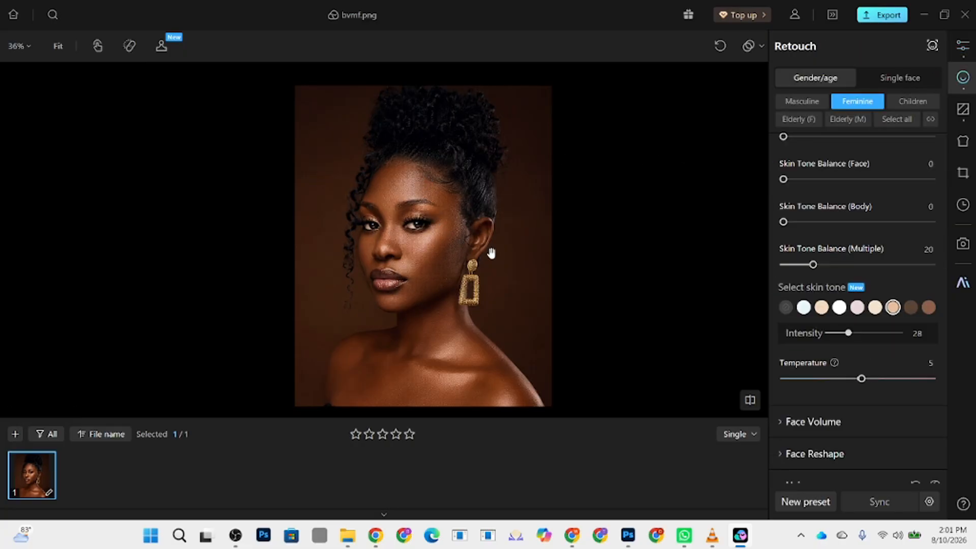
pyautogui.moveTo(860, 378); pyautogui.dragTo(874, 380)
# - Try stronger global white balance Tint values of 45 and 29, and settle on a Tint of 21
pyautogui.click(962, 46)
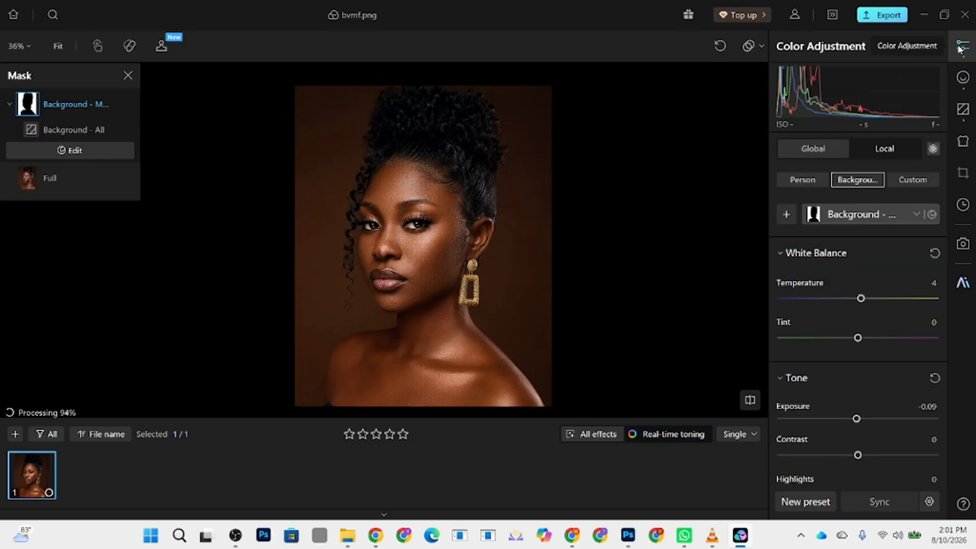
pyautogui.click(795, 146)
pyautogui.moveTo(862, 353); pyautogui.dragTo(902, 358)
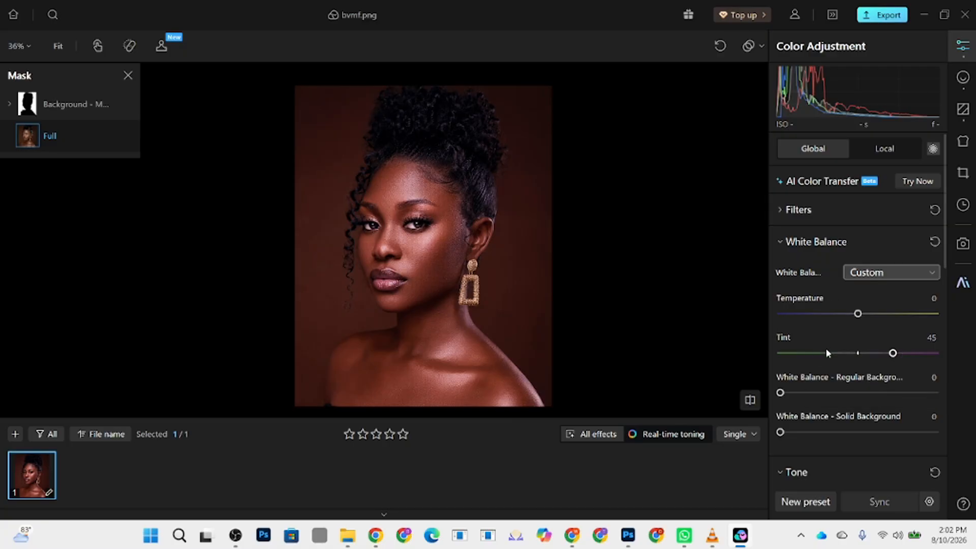
pyautogui.click(880, 353)
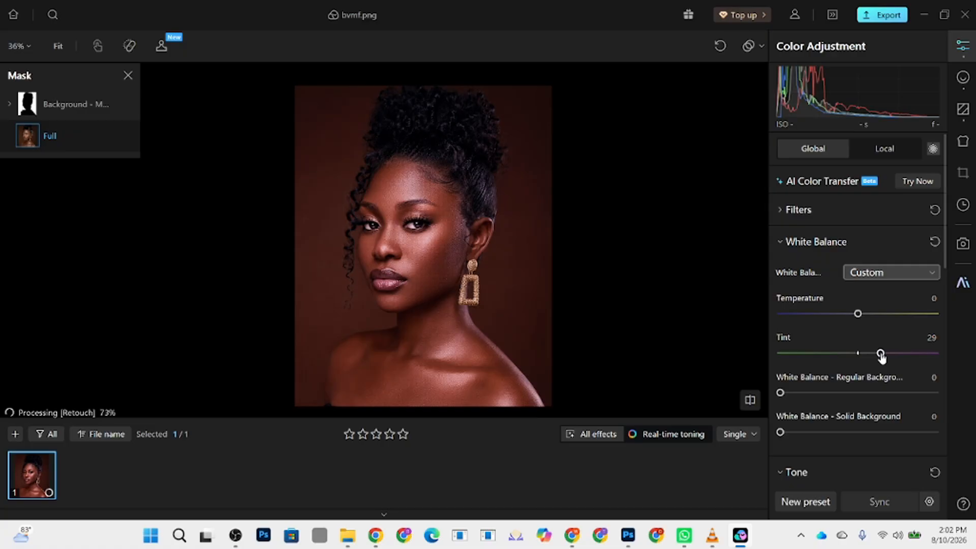
pyautogui.moveTo(879, 358); pyautogui.dragTo(875, 358)
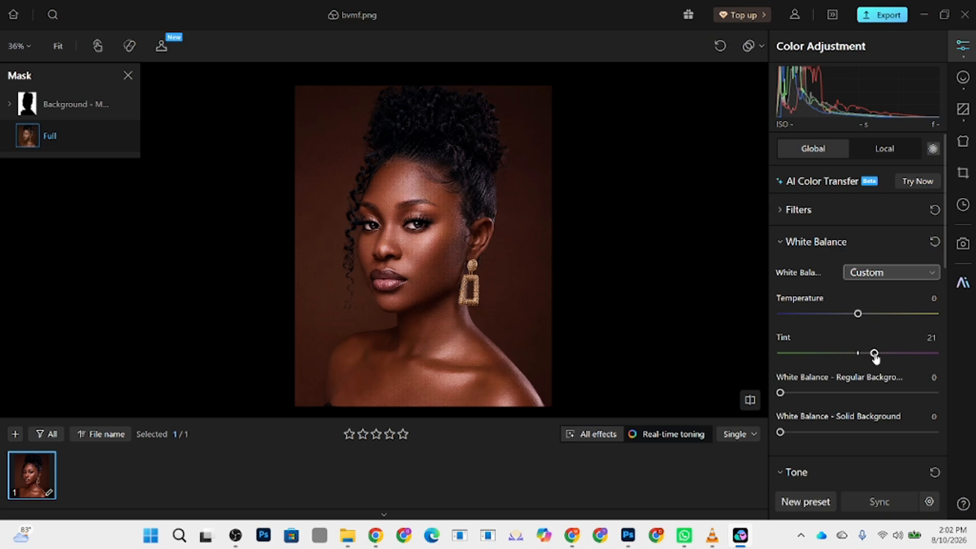
# - Compare the retouched portrait side by side with the original, examining the facial skin up close and the overall image
pyautogui.click(962, 89)
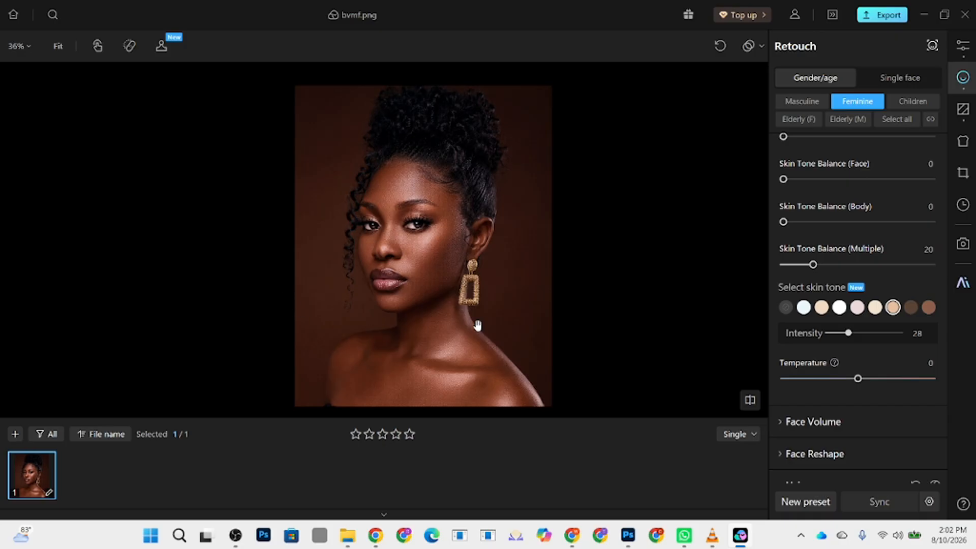
pyautogui.click(732, 435)
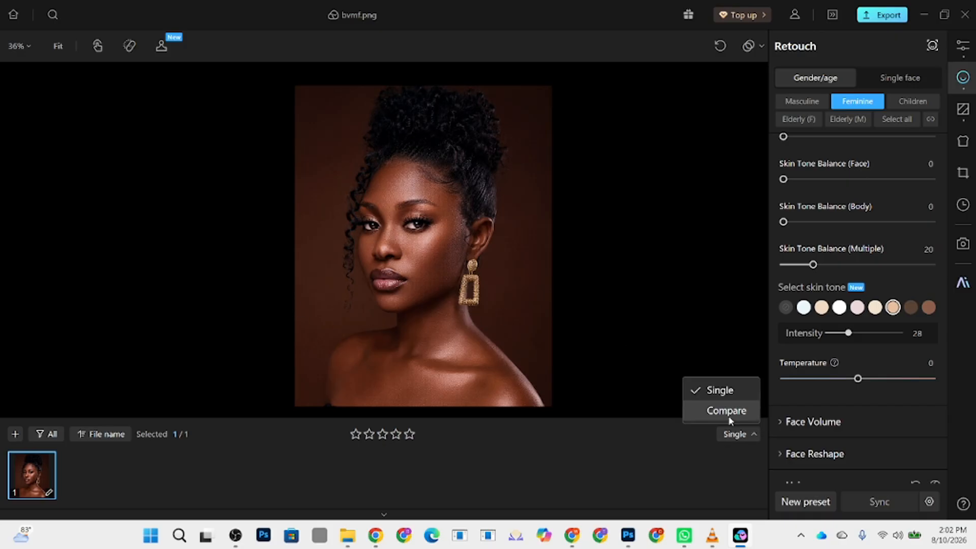
pyautogui.click(727, 414)
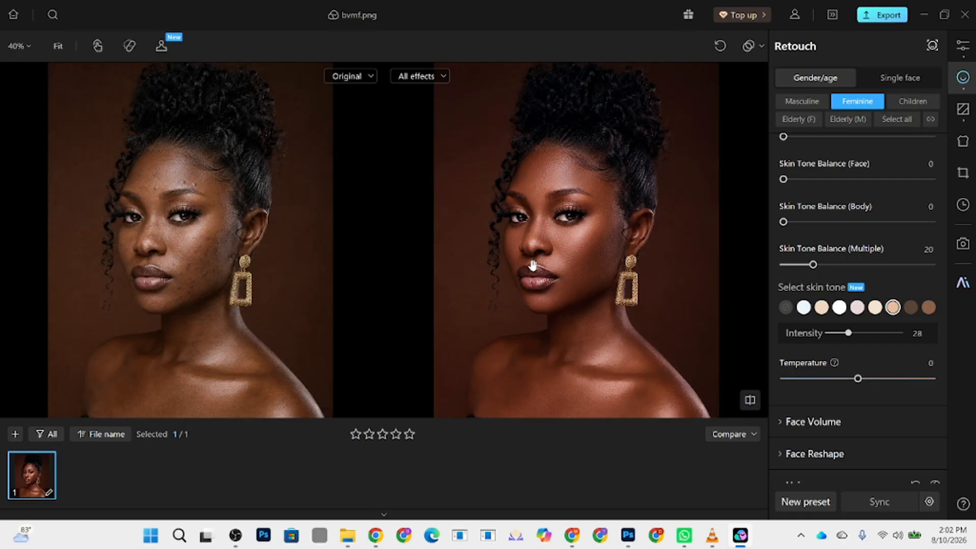
pyautogui.scroll(5, 584, 198)
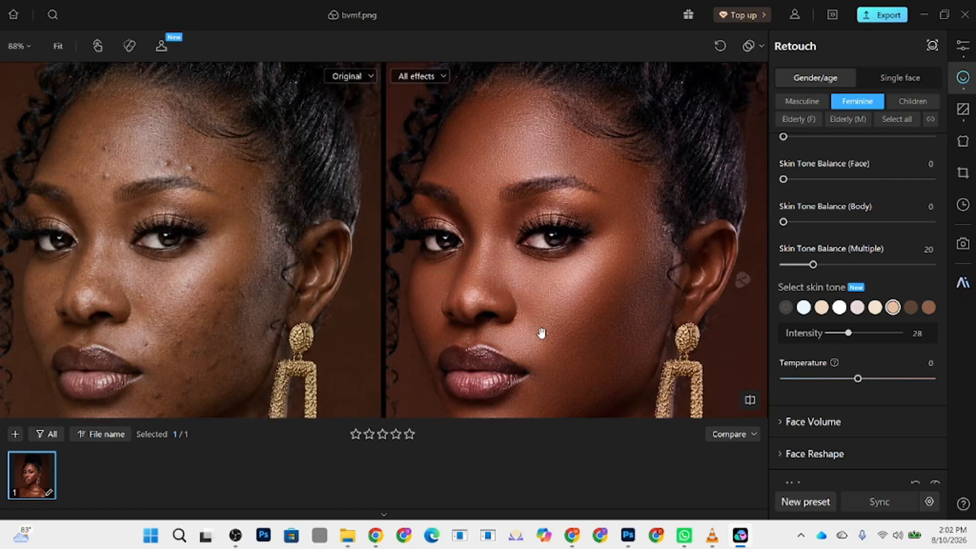
pyautogui.moveTo(542, 333); pyautogui.dragTo(577, 292)
pyautogui.scroll(-5, 567, 333)
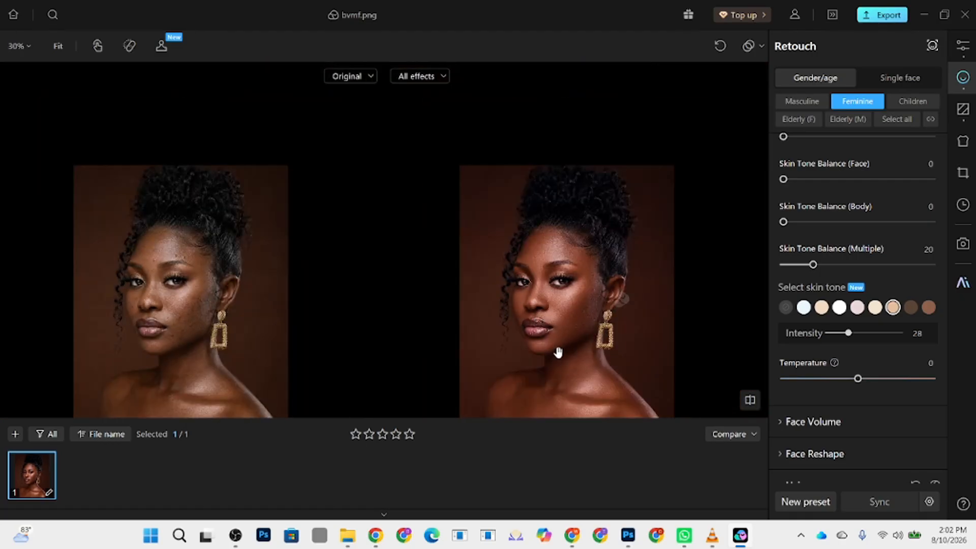
pyautogui.moveTo(553, 375); pyautogui.dragTo(549, 343)
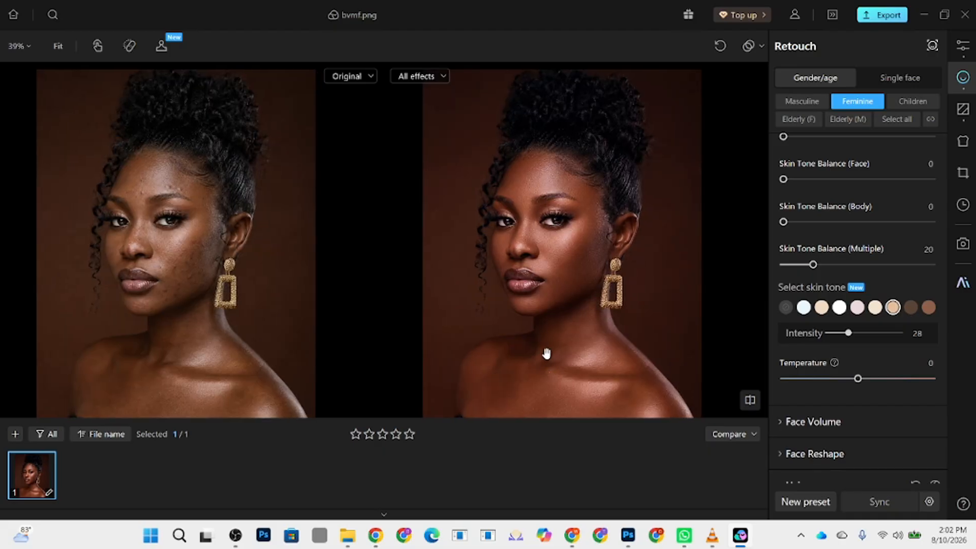